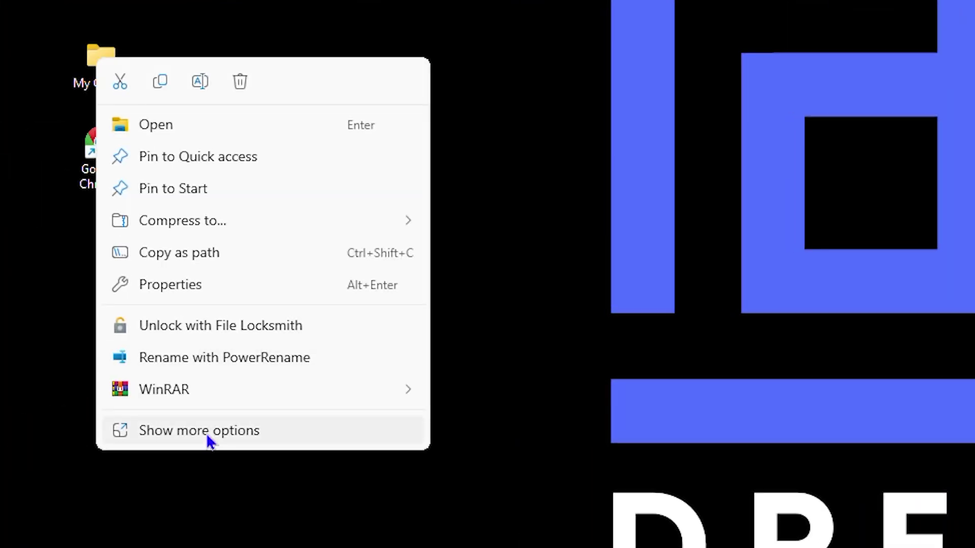
# Give the My Games folder the games_folder_file_10560.ico icon from the desktop icons folder.
pyautogui.click(207, 437)
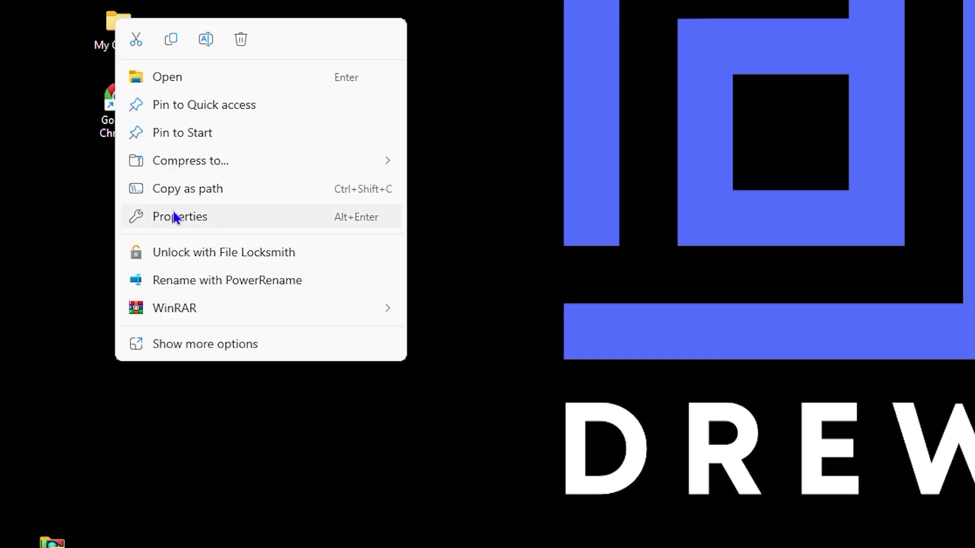
pyautogui.click(173, 214)
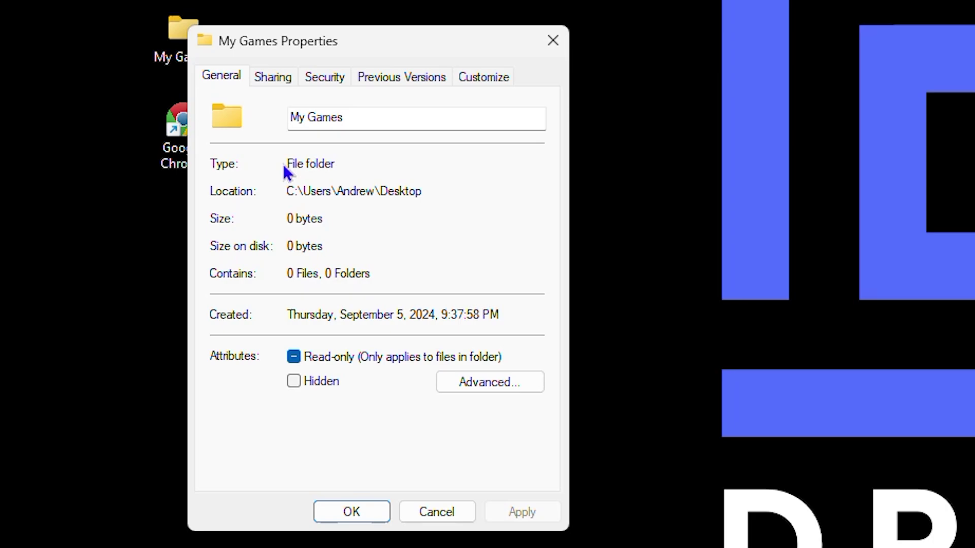
pyautogui.click(487, 81)
pyautogui.click(239, 393)
pyautogui.click(513, 198)
pyautogui.click(76, 204)
pyautogui.doubleClick(236, 260)
pyautogui.click(283, 196)
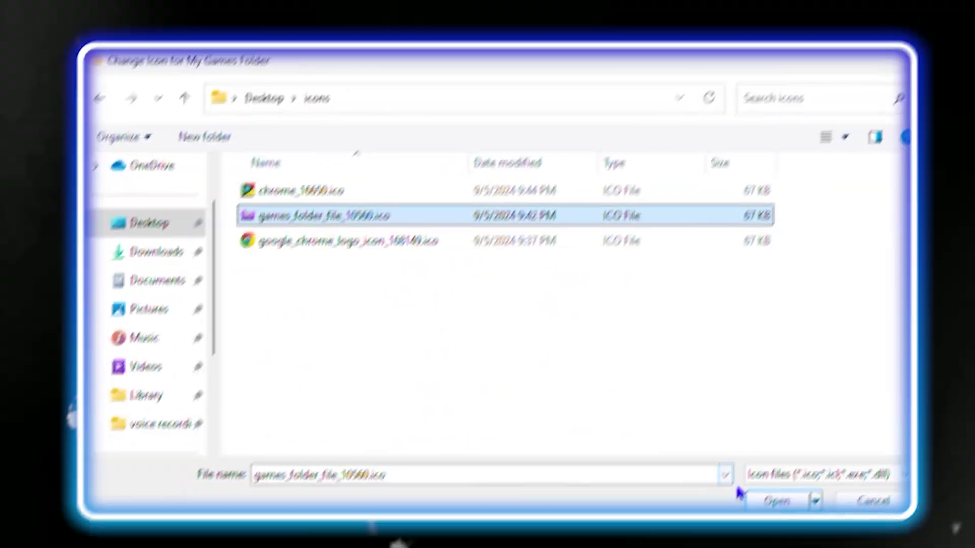
pyautogui.click(815, 531)
pyautogui.click(480, 511)
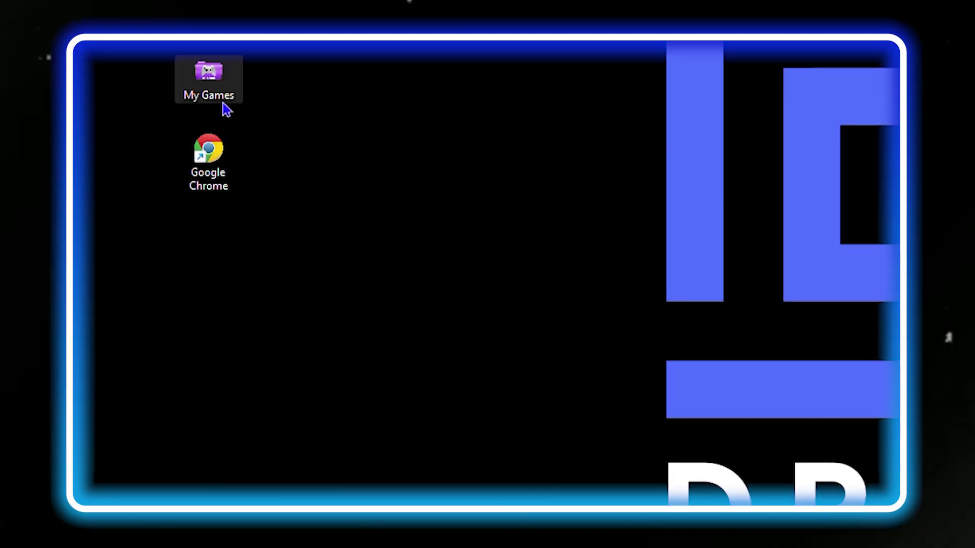
# Change the Google Chrome shortcut's icon to the downloaded Chrome ICO file.
pyautogui.click(207, 152)
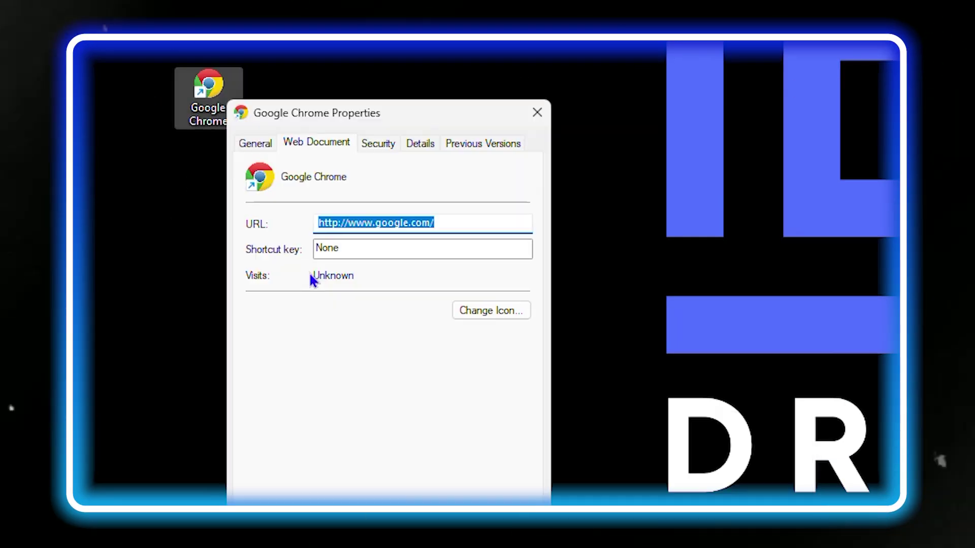
pyautogui.click(489, 310)
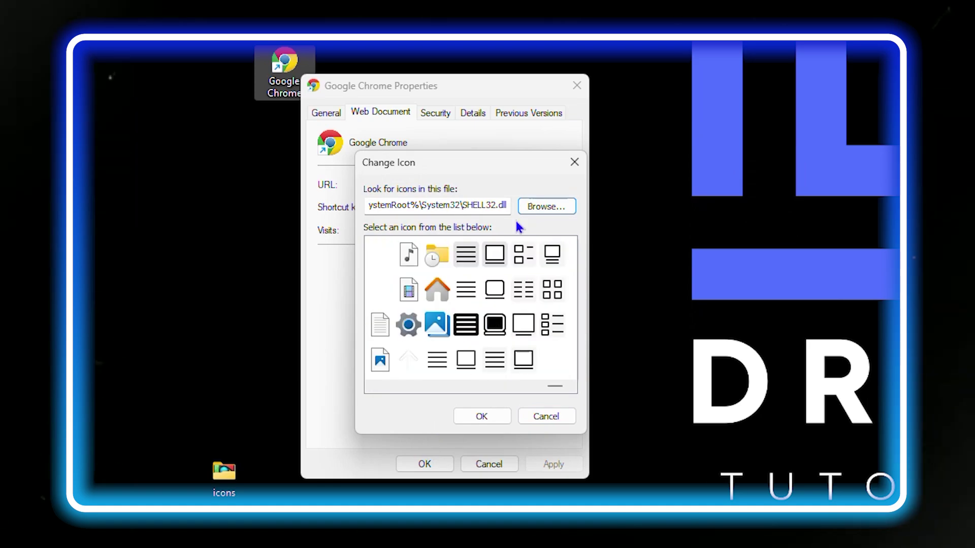
pyautogui.click(538, 207)
pyautogui.doubleClick(566, 282)
pyautogui.click(481, 417)
pyautogui.click(553, 464)
pyautogui.click(424, 463)
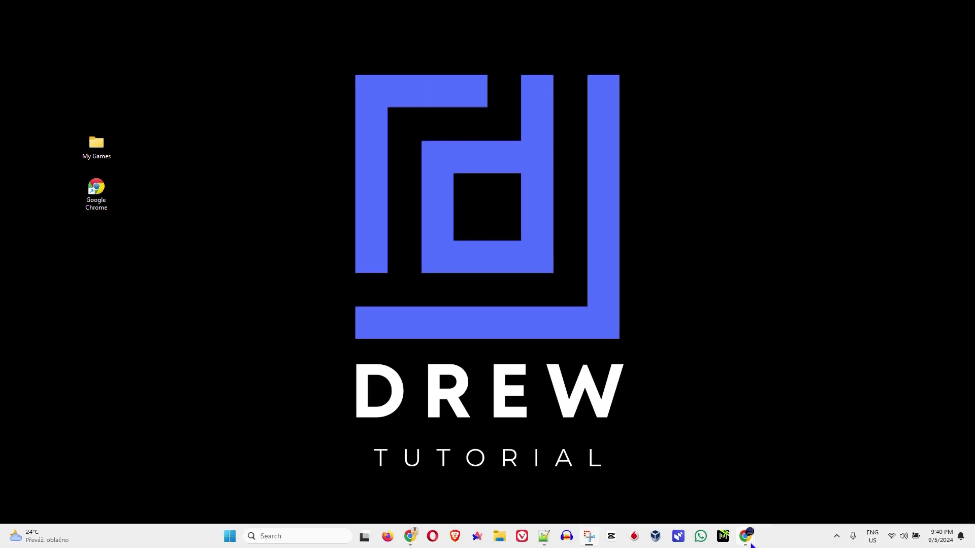
pyautogui.moveTo(752, 544)
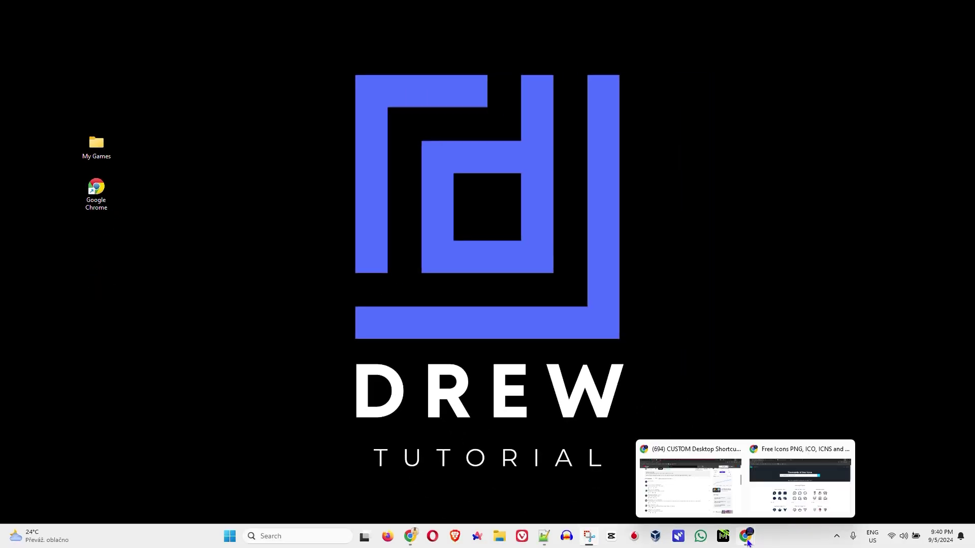
# Bring the icon-icons.com Free Icons window to the front in Chrome.
pyautogui.click(798, 482)
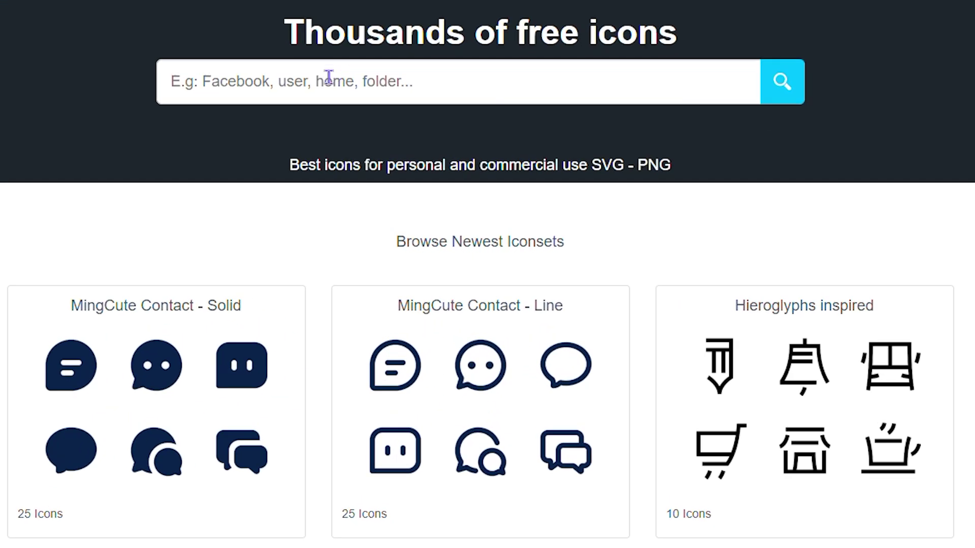
pyautogui.press('Return')
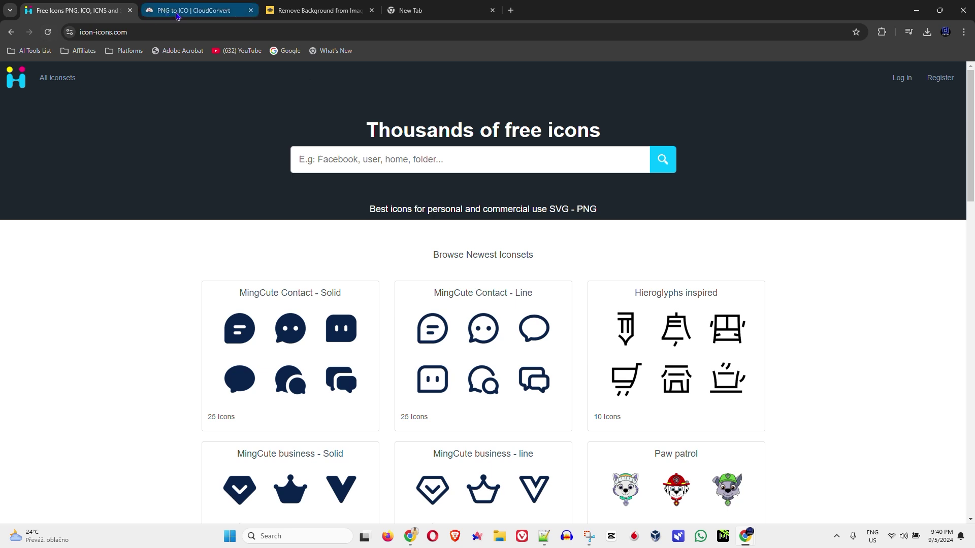
# Switch to the remove.bg 'Remove Background from Image' tab.
pyautogui.click(323, 11)
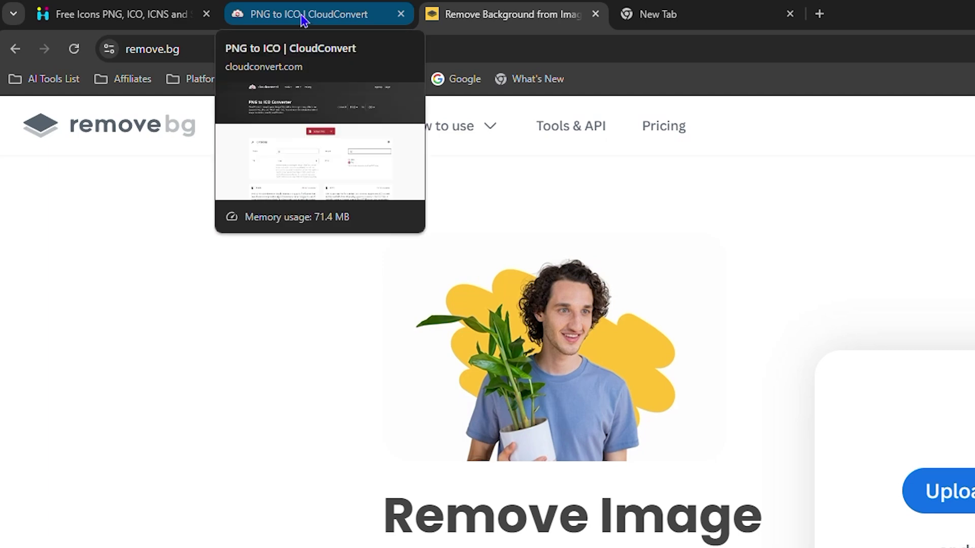
# Set CloudConvert's PNG-to-ICO output width and height to 512, then return to icon-icons.com.
pyautogui.click(274, 20)
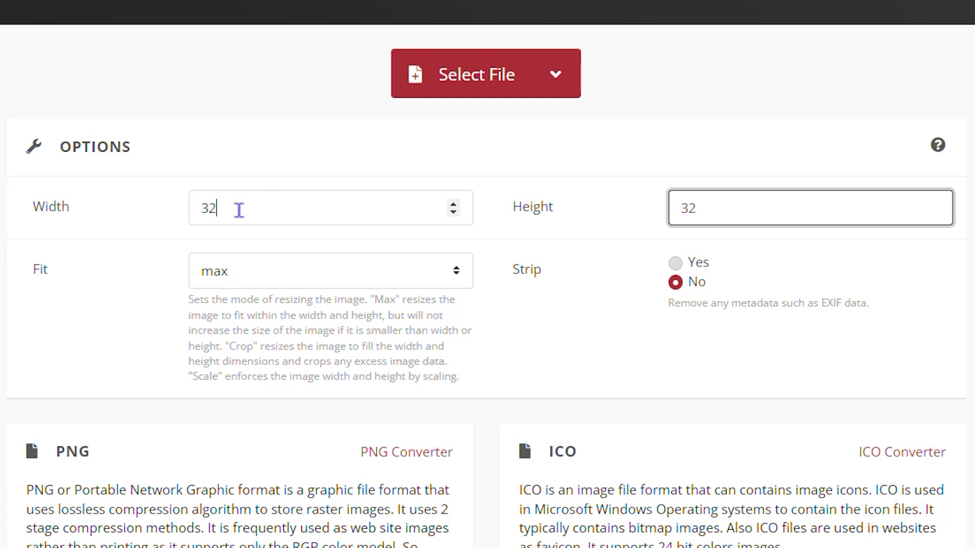
pyautogui.click(239, 209)
pyautogui.hotkey('ctrl', 'a')
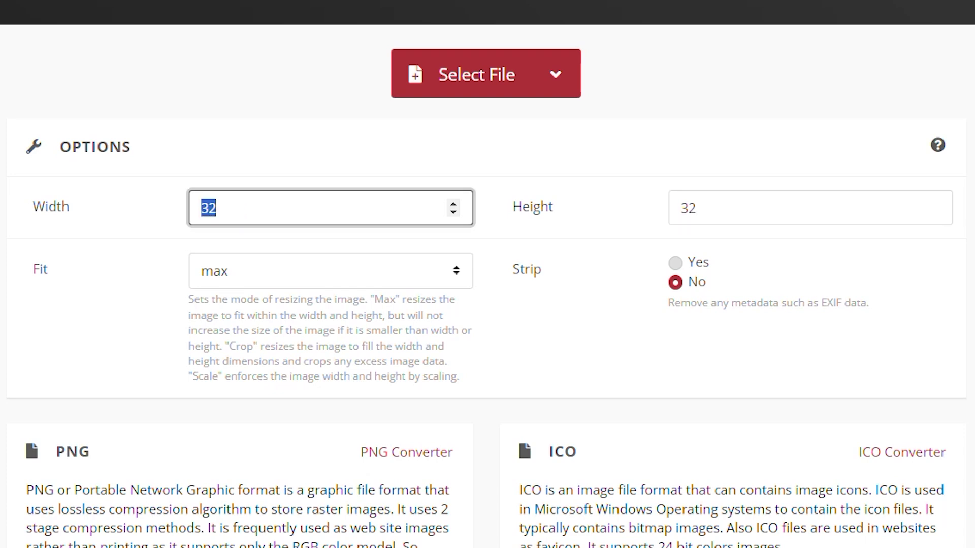
pyautogui.write('512')
pyautogui.click(531, 212)
pyautogui.write('5')
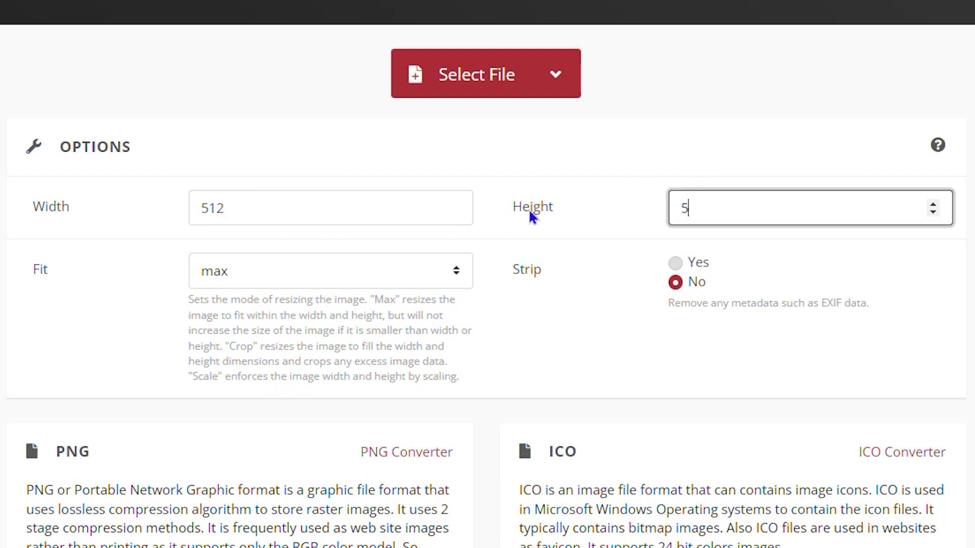
pyautogui.write('12')
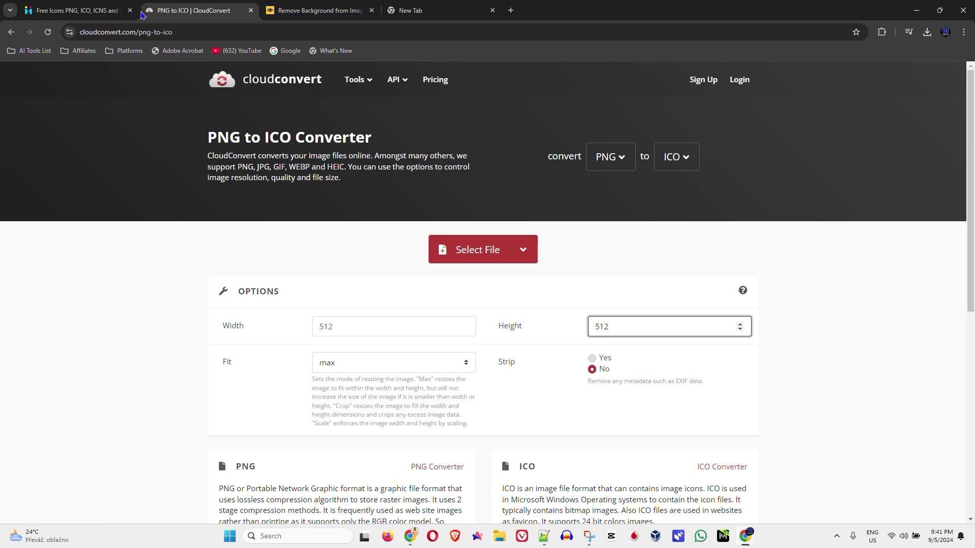
pyautogui.click(104, 15)
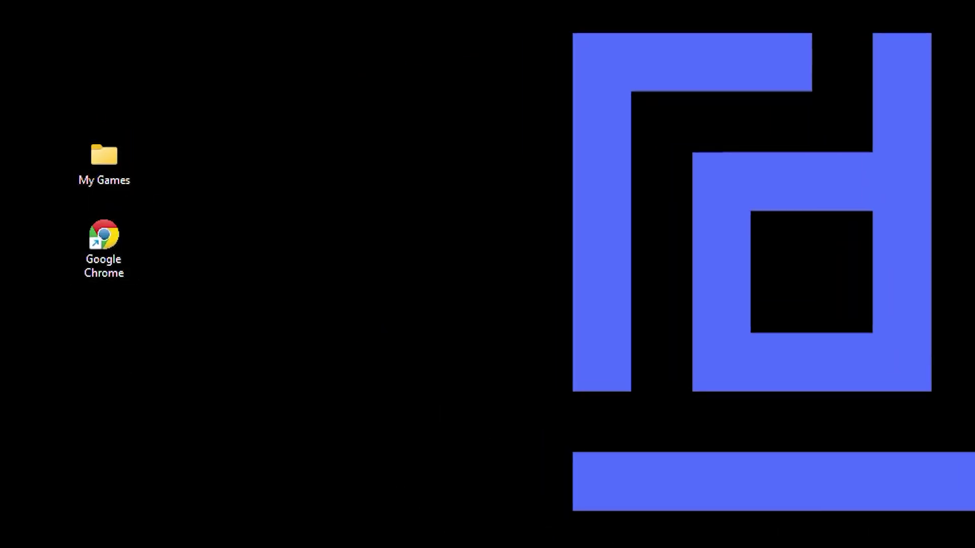
# Search icon-icons.com for 'games' and scroll through the 252 results.
pyautogui.moveTo(743, 542)
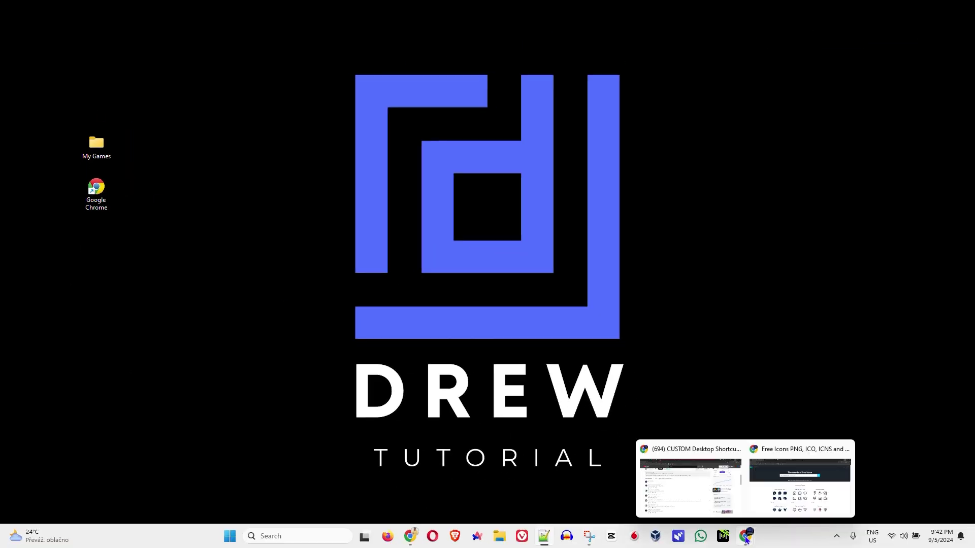
pyautogui.click(790, 508)
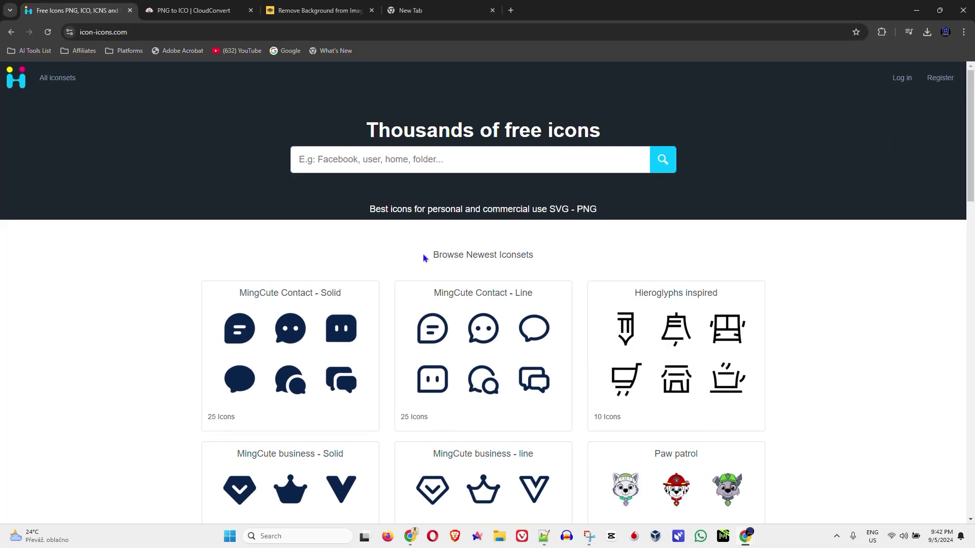
pyautogui.click(362, 161)
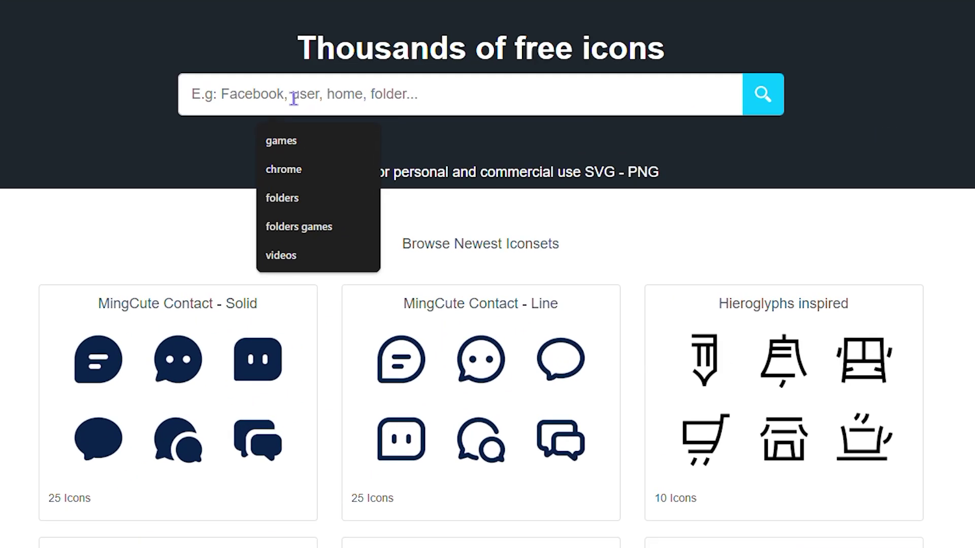
pyautogui.write('games')
pyautogui.press('Return')
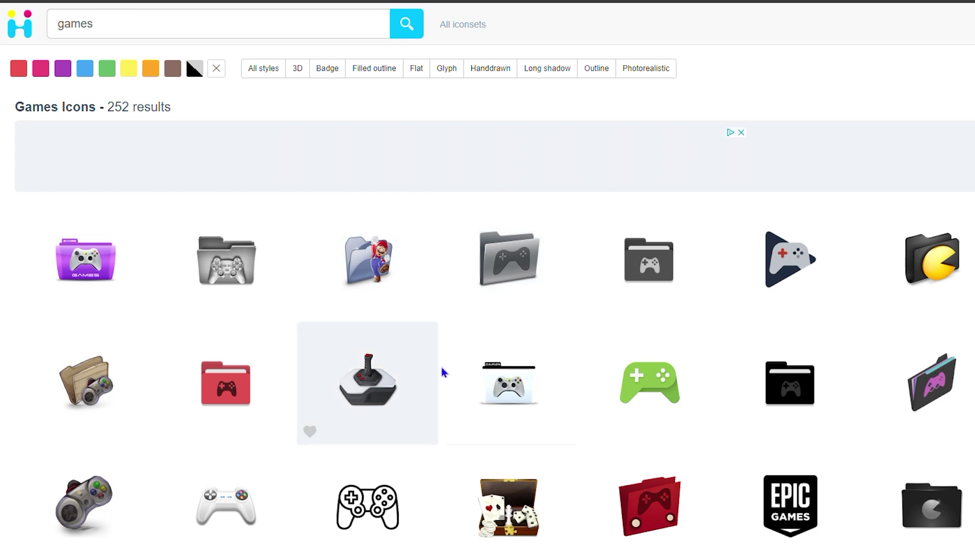
pyautogui.scroll(-9, 687, 392)
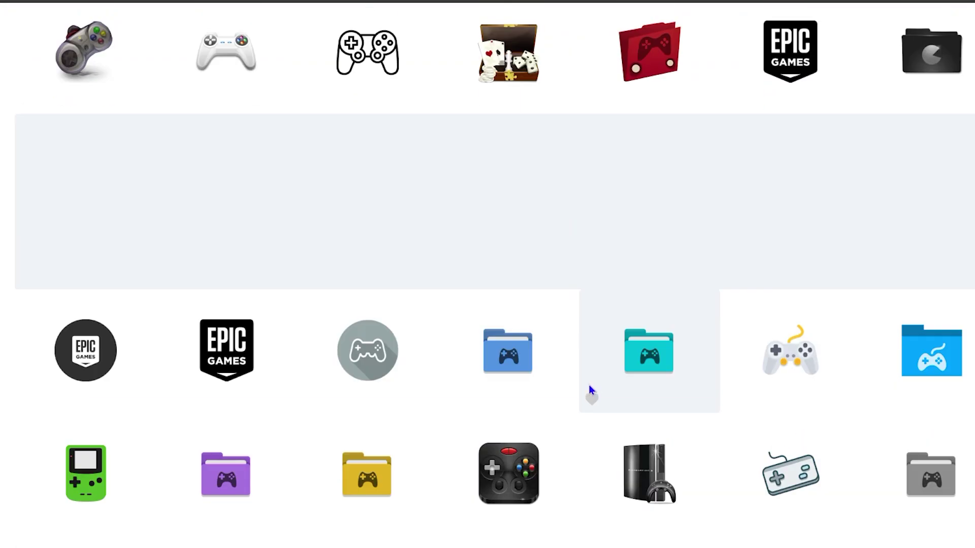
pyautogui.scroll(-6, 558, 274)
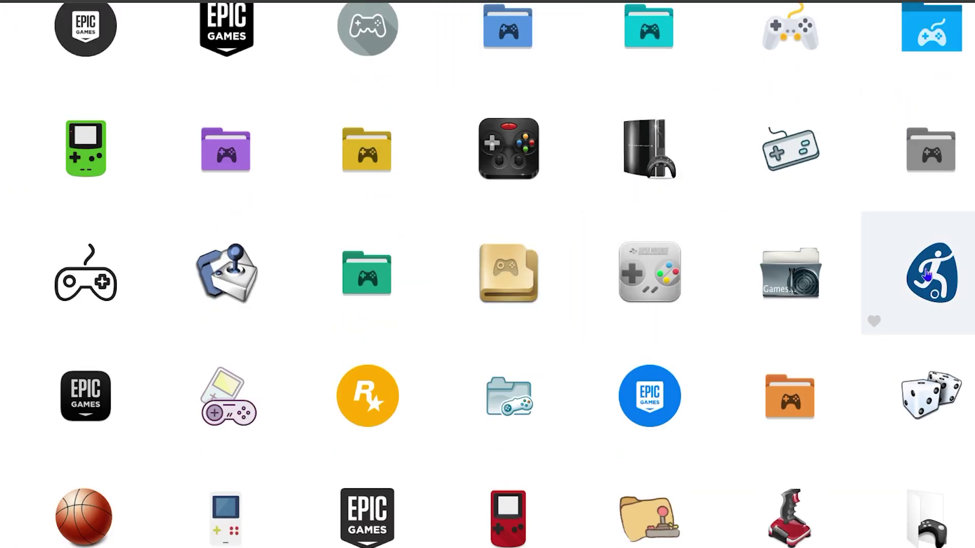
pyautogui.scroll(-5, 557, 272)
pyautogui.scroll(20, 558, 266)
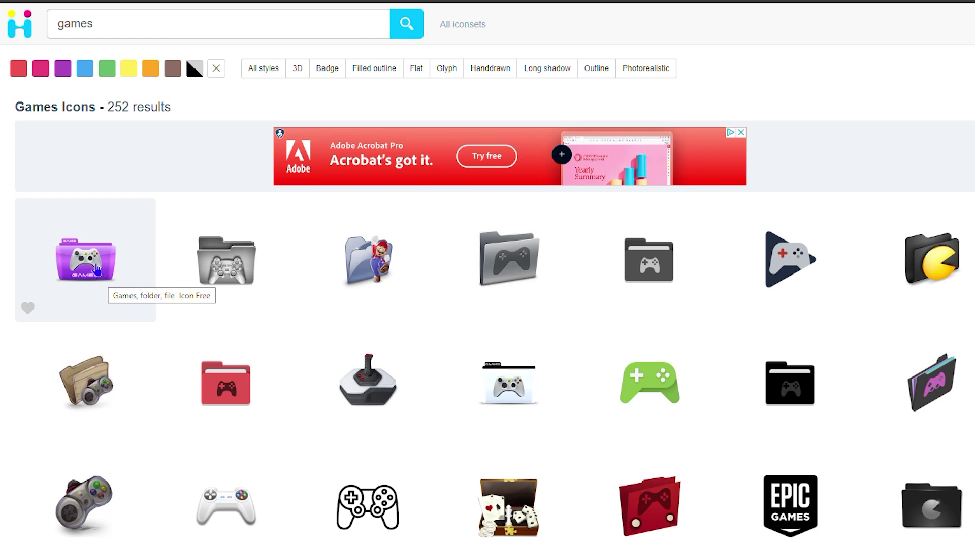
# Download the purple Games folder icon in ICO format at 512px.
pyautogui.click(97, 269)
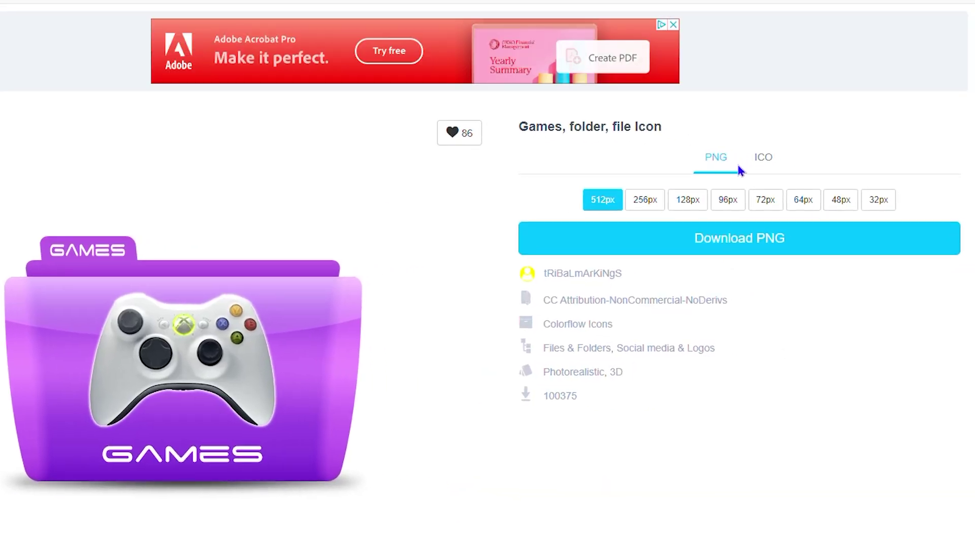
pyautogui.click(764, 161)
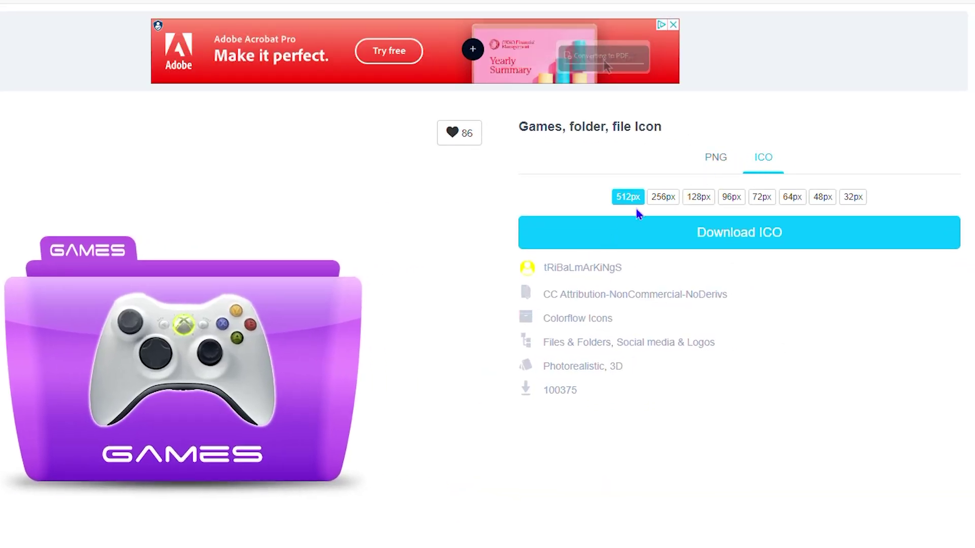
pyautogui.click(736, 235)
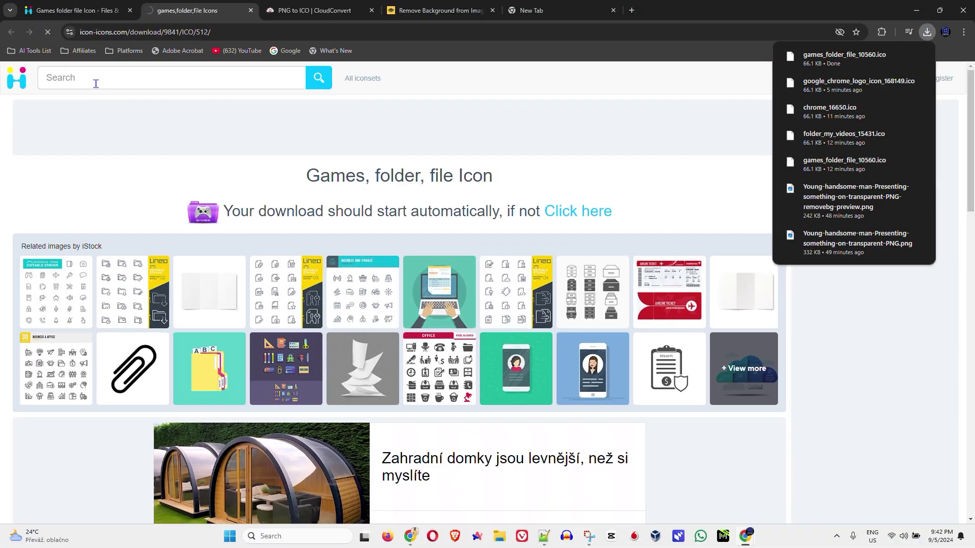
# Search for 'chrome' and scroll through the 166 Chrome icon results.
pyautogui.click(87, 57)
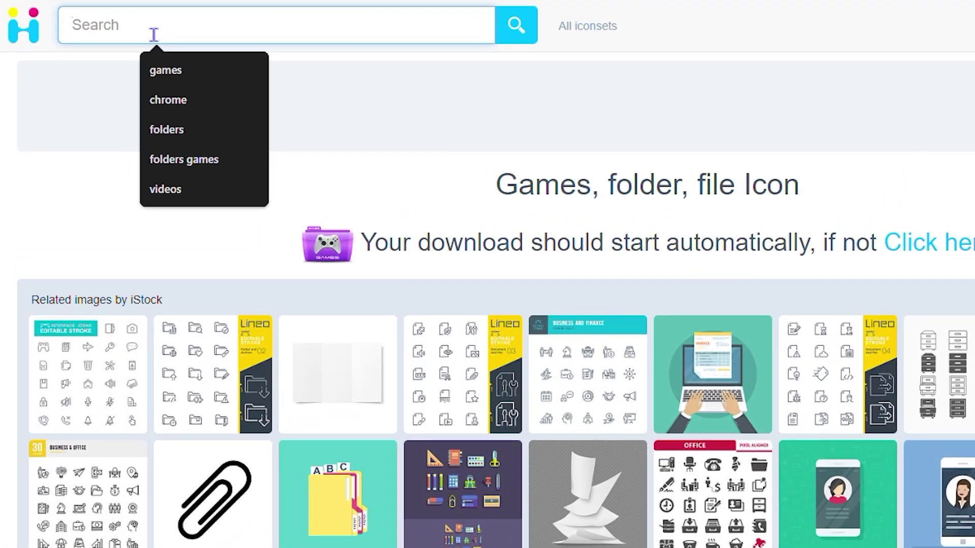
pyautogui.write('chrome')
pyautogui.press('Return')
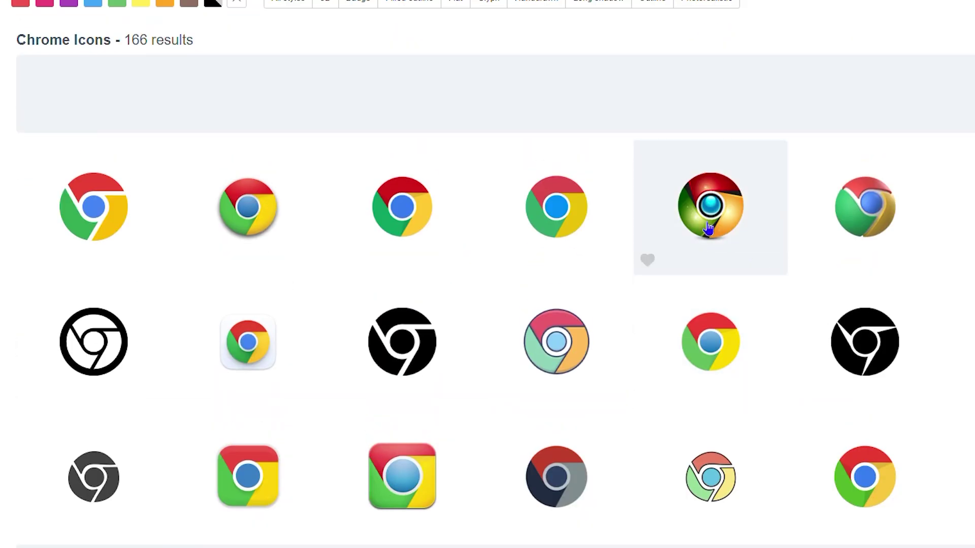
pyautogui.scroll(-12, 744, 433)
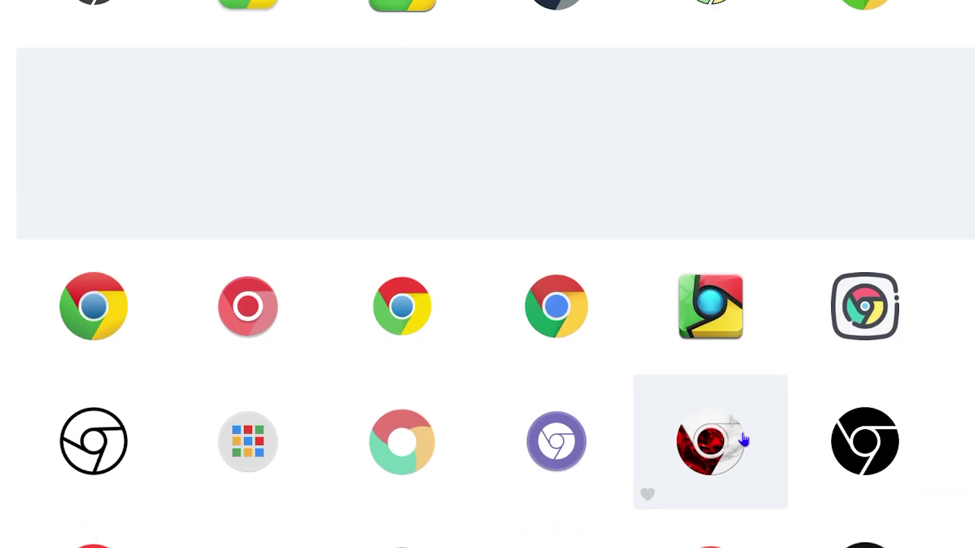
pyautogui.scroll(12, 731, 433)
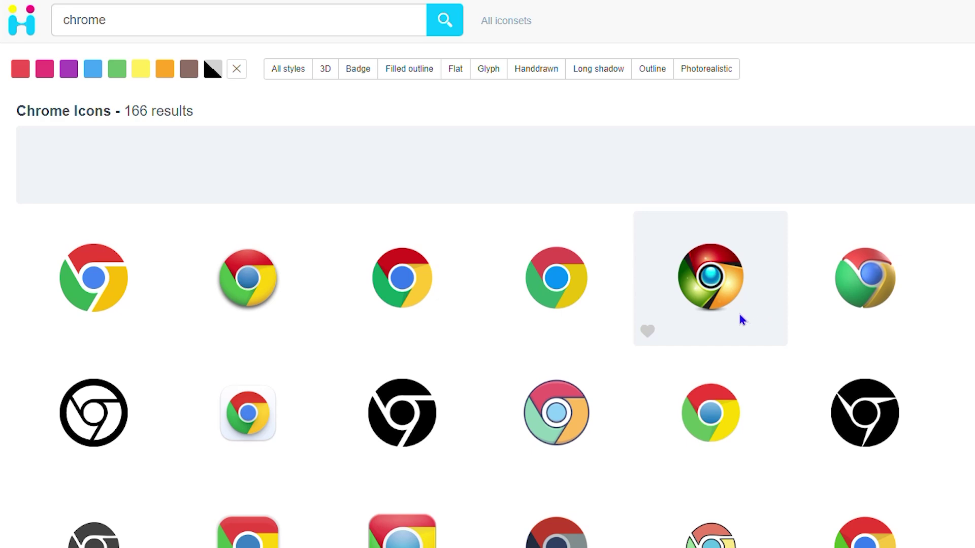
pyautogui.scroll(-4, 786, 279)
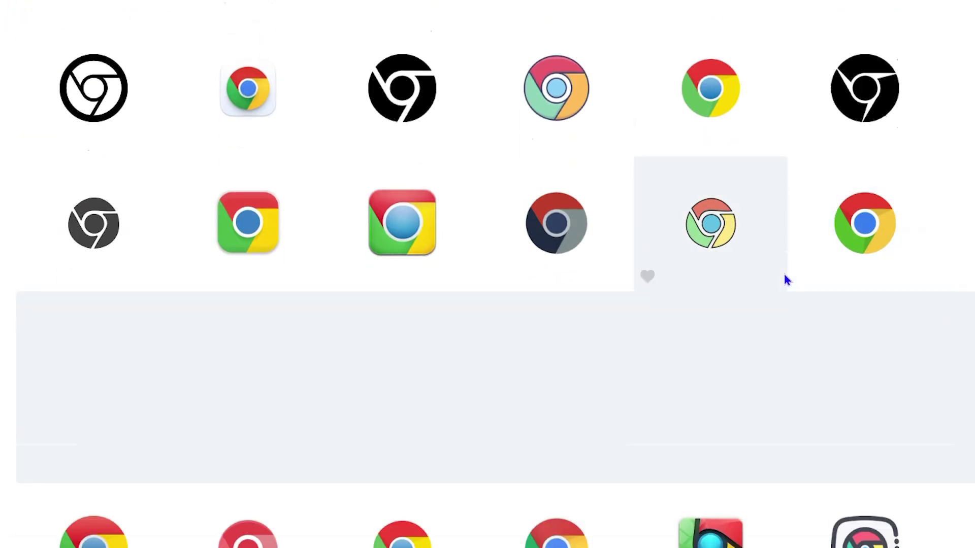
# Download the square 3D Chrome icon as a 256px ICO, chrome_16650.ico, and minimize Chrome.
pyautogui.click(711, 383)
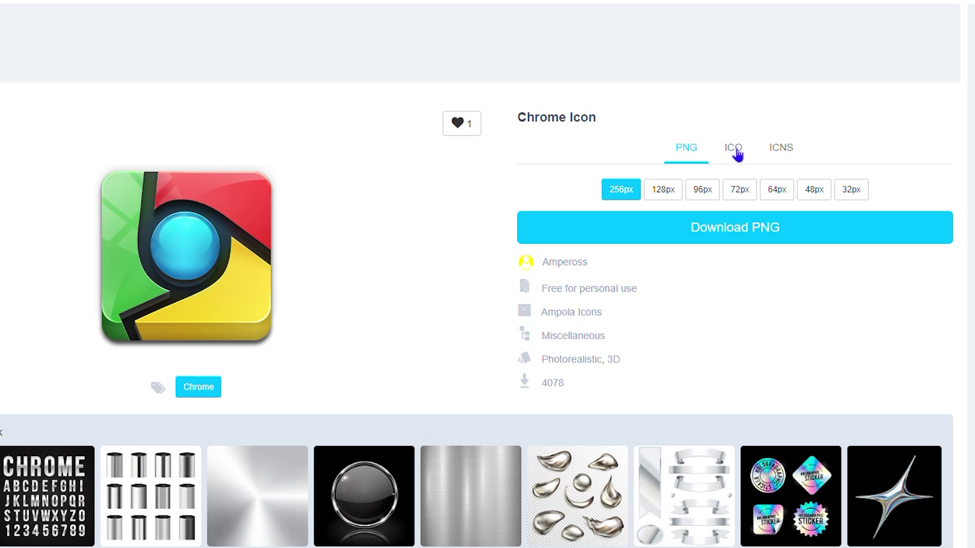
pyautogui.click(736, 150)
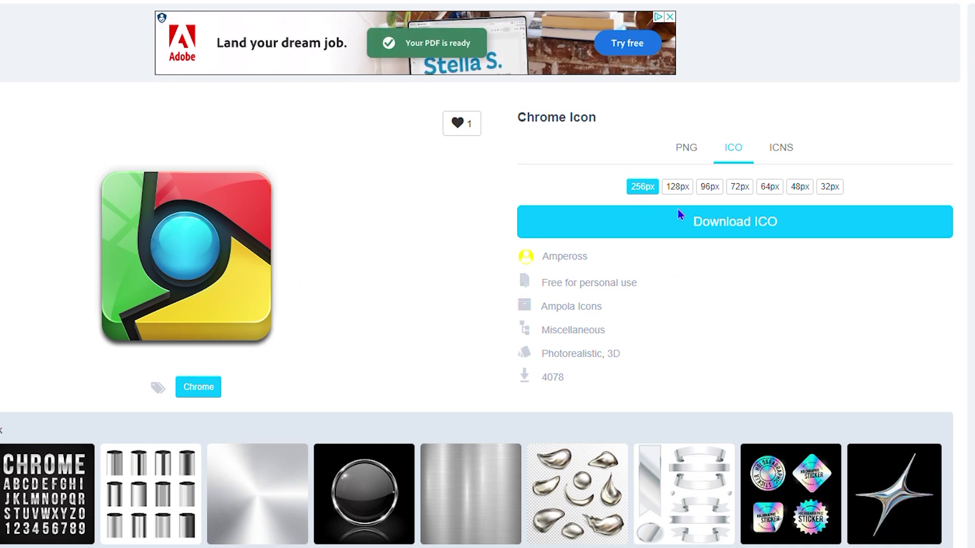
pyautogui.click(727, 227)
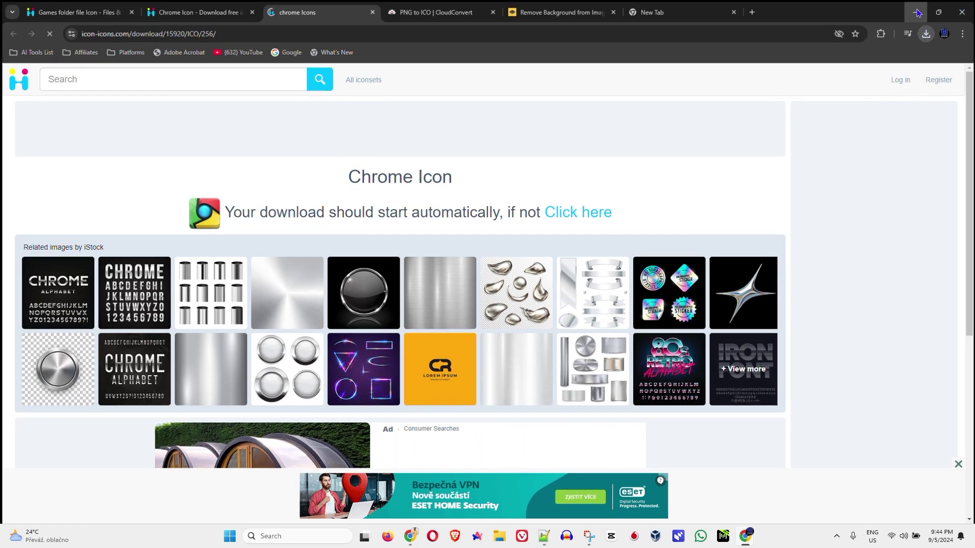
pyautogui.click(916, 12)
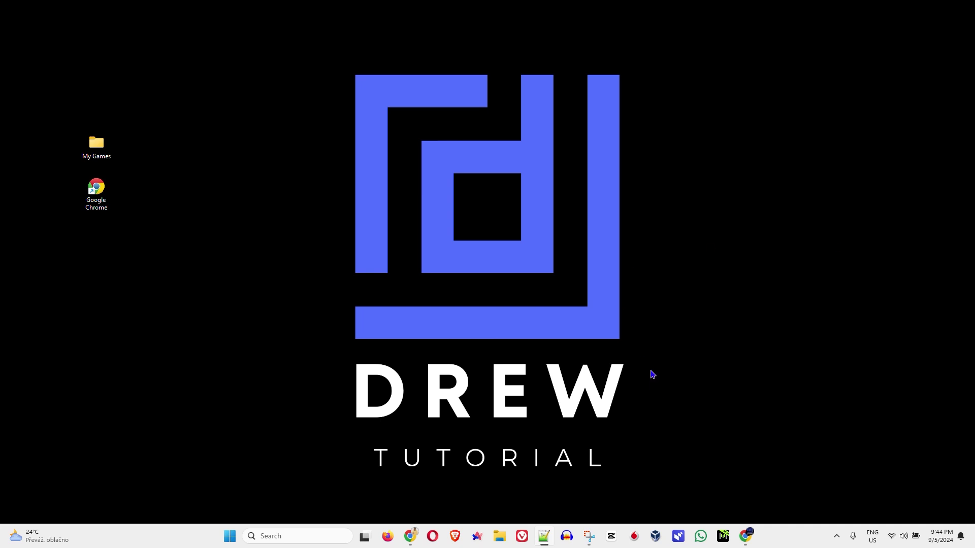
# Open the Downloads folder in File Explorer to find the downloaded ICO files.
pyautogui.click(499, 536)
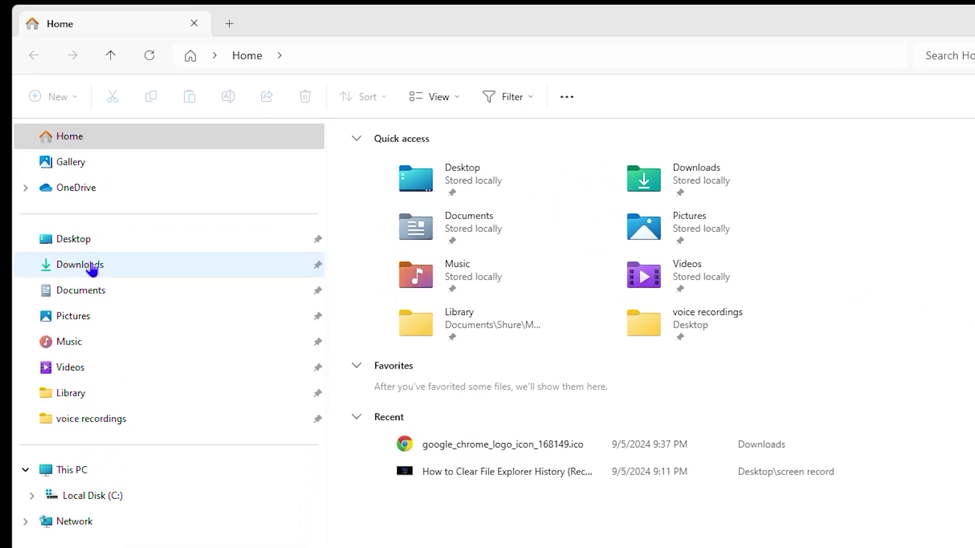
pyautogui.click(92, 268)
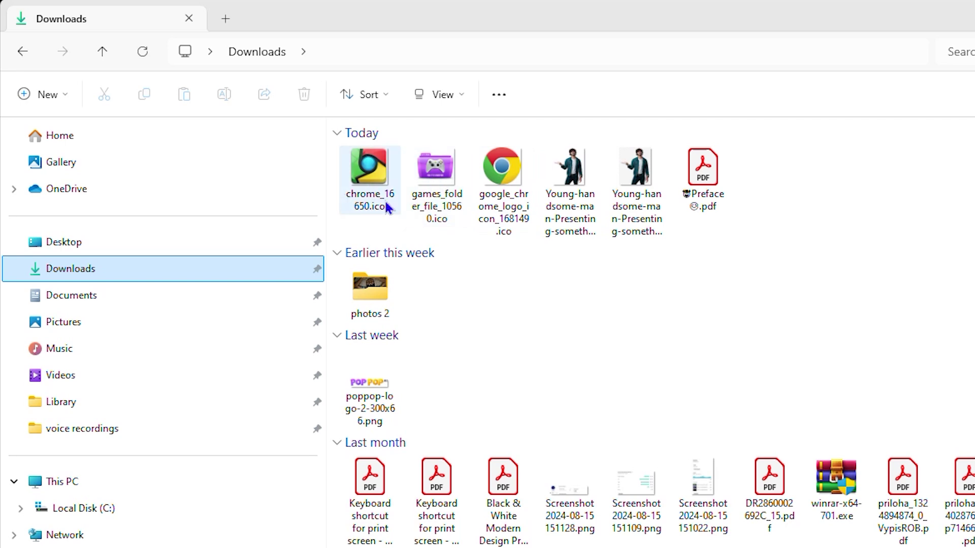
pyautogui.moveTo(387, 207)
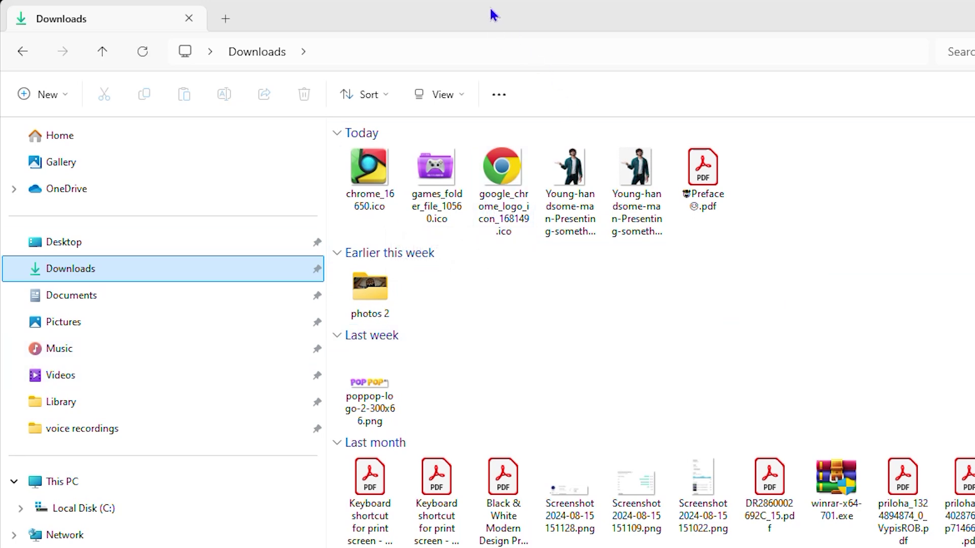
# Create a new folder named 'icons' in Downloads.
pyautogui.rightClick(892, 222)
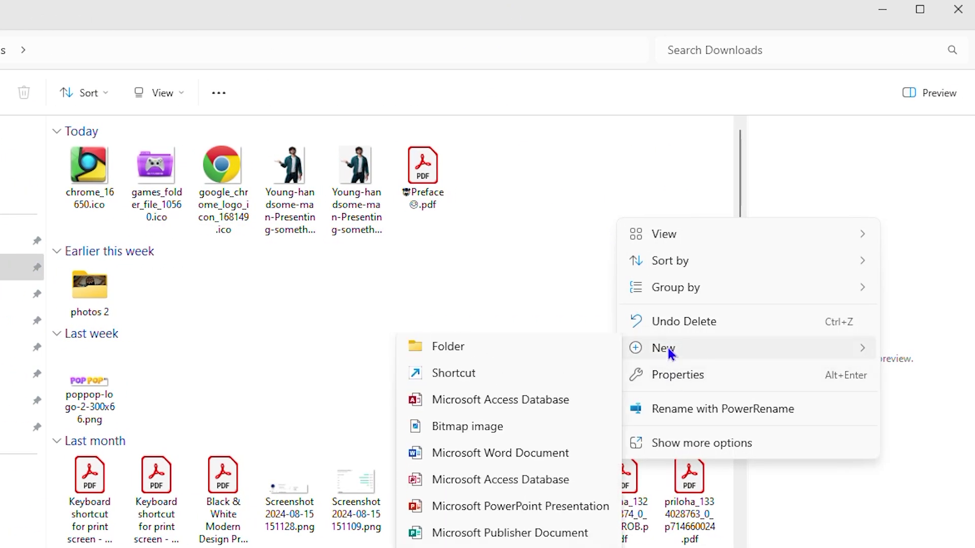
pyautogui.hotkey('ctrl', 'shift', 'n')
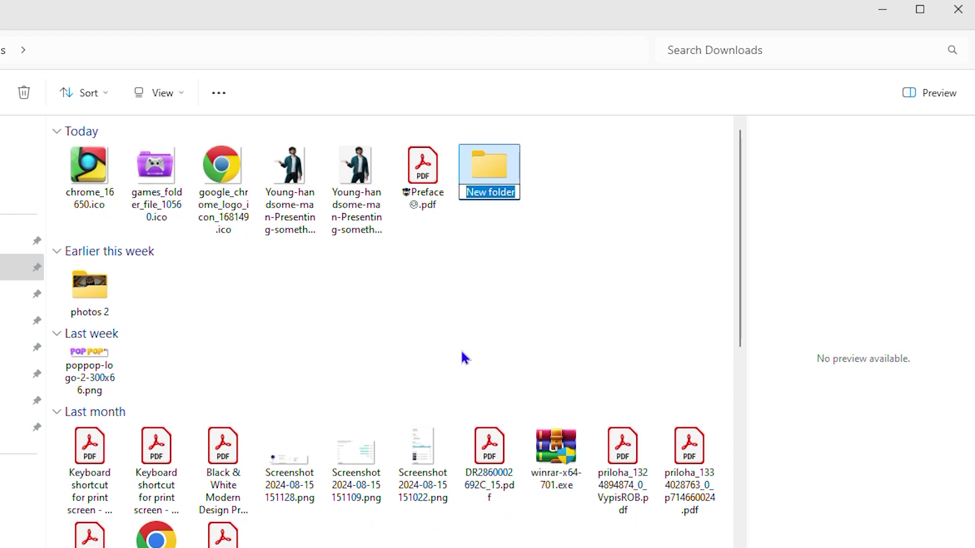
pyautogui.write('icons')
pyautogui.press('Return')
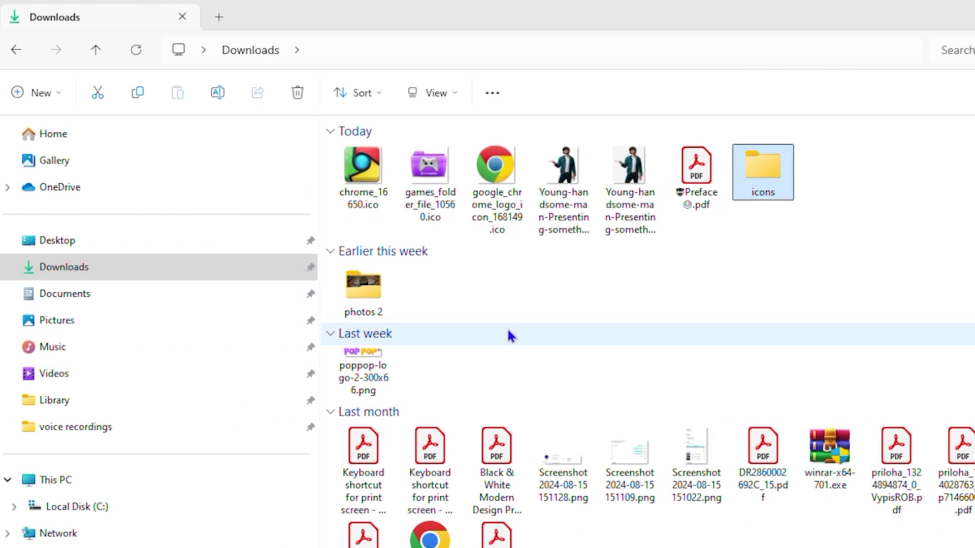
# Move the three ICO files into icons, then move the icons folder onto the desktop.
pyautogui.click(385, 187)
pyautogui.keyDown('ctrl'); pyautogui.click(414, 187); pyautogui.keyUp('ctrl')
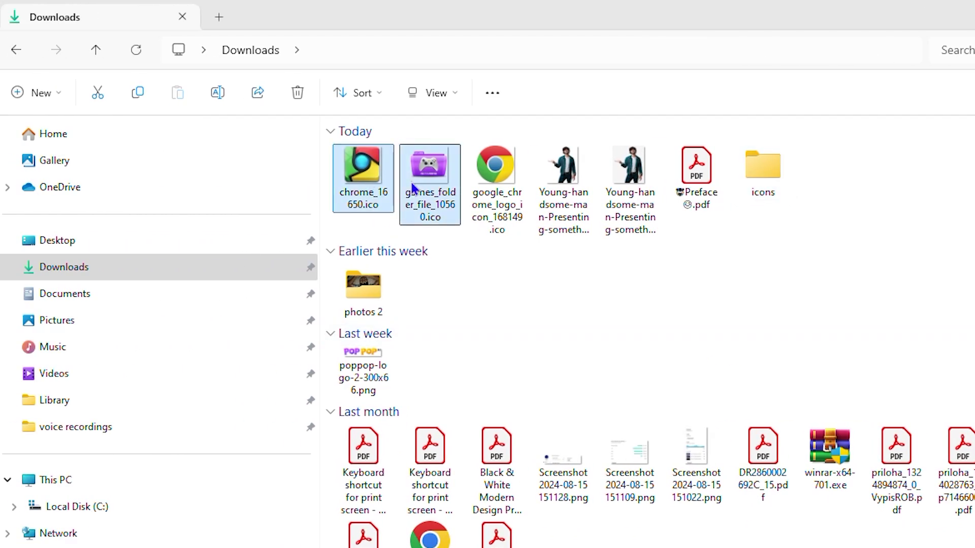
pyautogui.keyDown('ctrl'); pyautogui.click(477, 192); pyautogui.keyUp('ctrl')
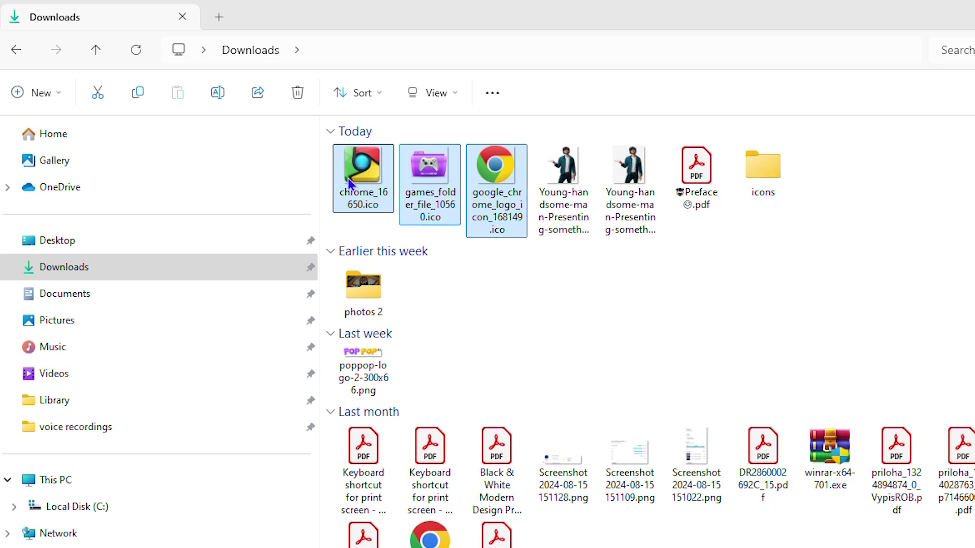
pyautogui.moveTo(482, 188); pyautogui.dragTo(773, 181)
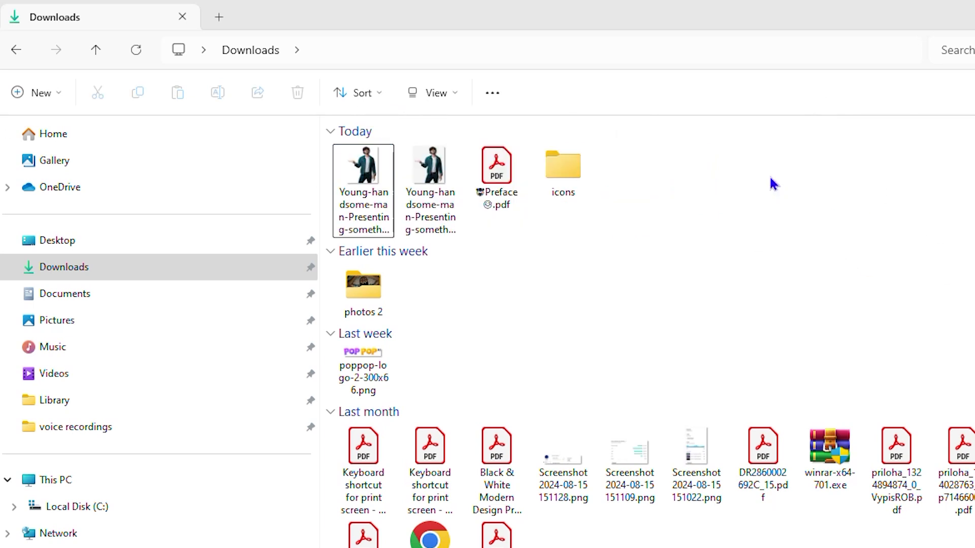
pyautogui.click(569, 178)
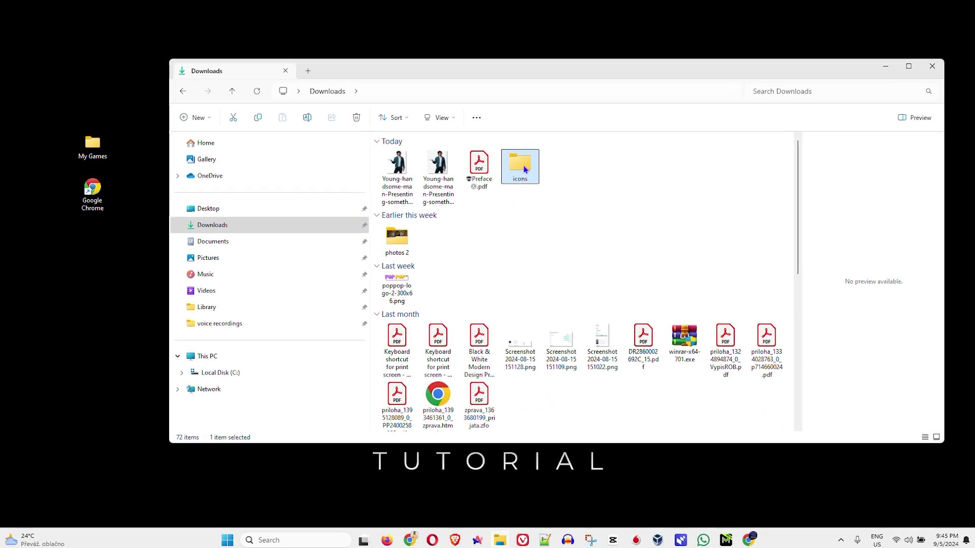
pyautogui.moveTo(570, 177); pyautogui.dragTo(0, 547)
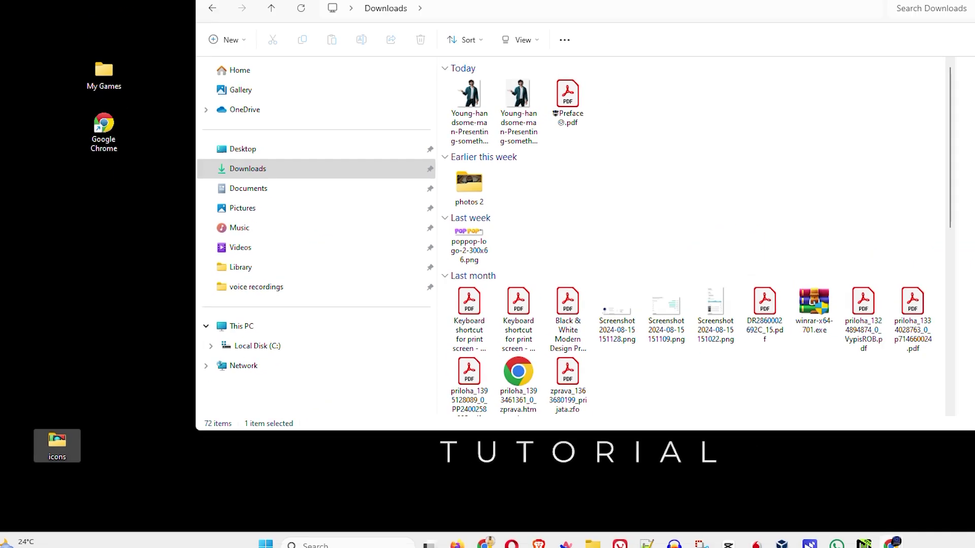
# Return to the Chrome Icon tab in the browser and run a new site search for 'chrome'.
pyautogui.moveTo(892, 543)
pyautogui.click(958, 487)
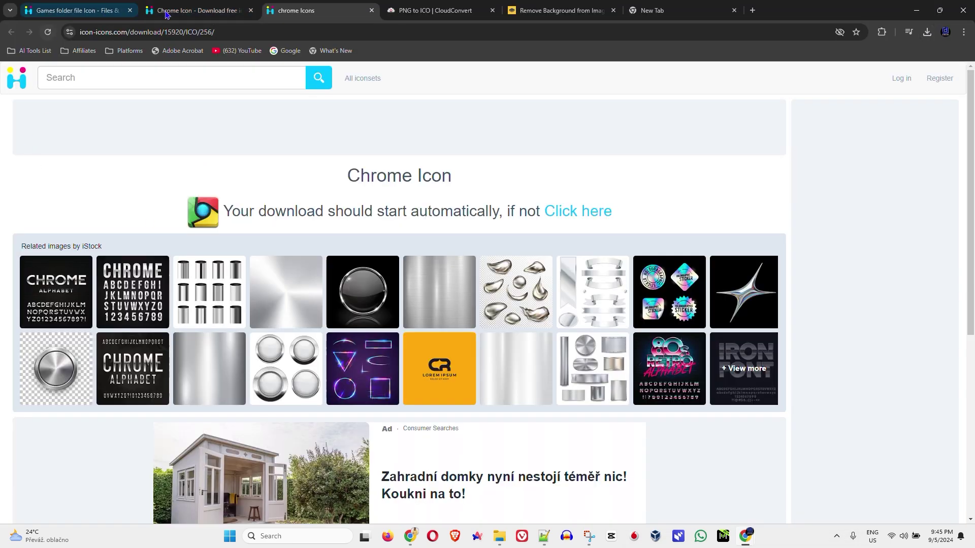
pyautogui.click(194, 12)
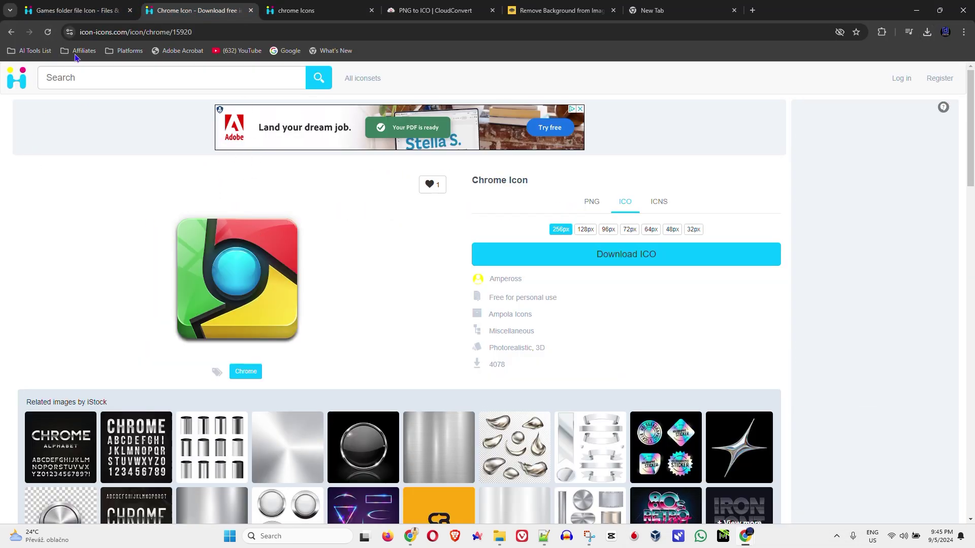
pyautogui.click(86, 82)
pyautogui.write('chrome')
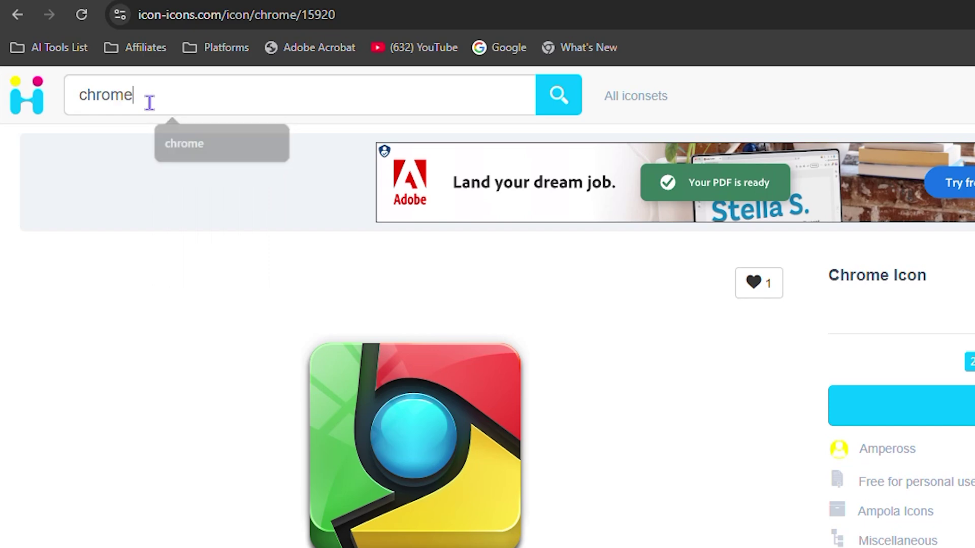
pyautogui.press('Return')
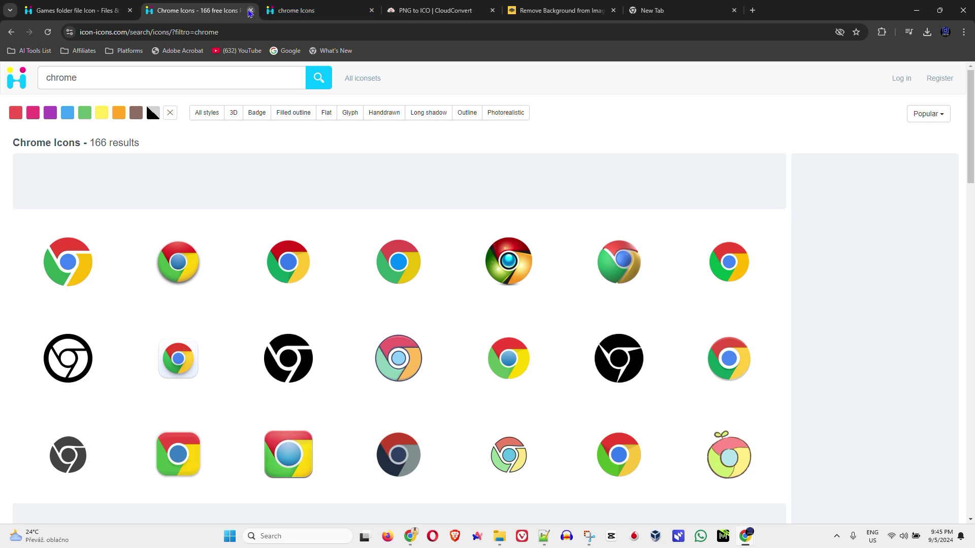
# Minimize the browser, close the Downloads window, and open the My Games folder's Properties.
pyautogui.click(916, 11)
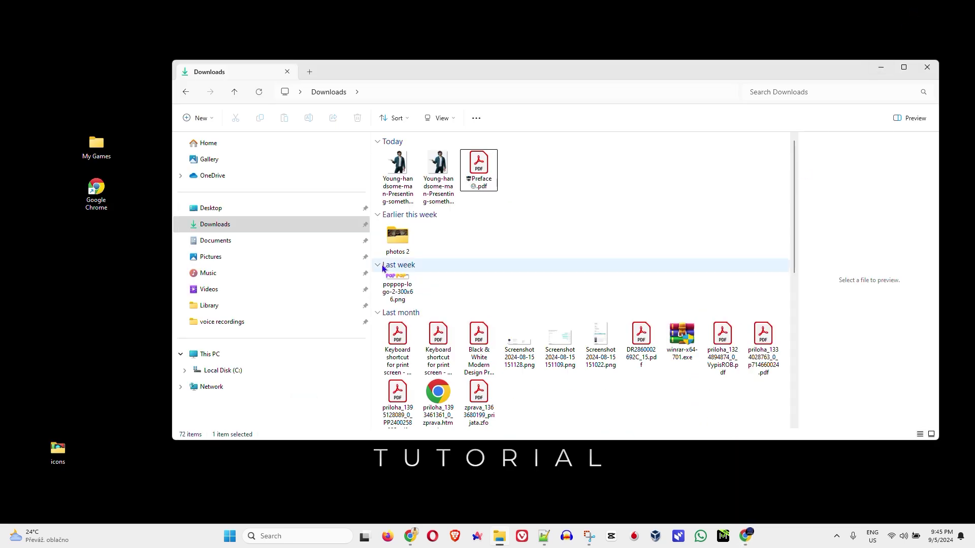
pyautogui.click(931, 65)
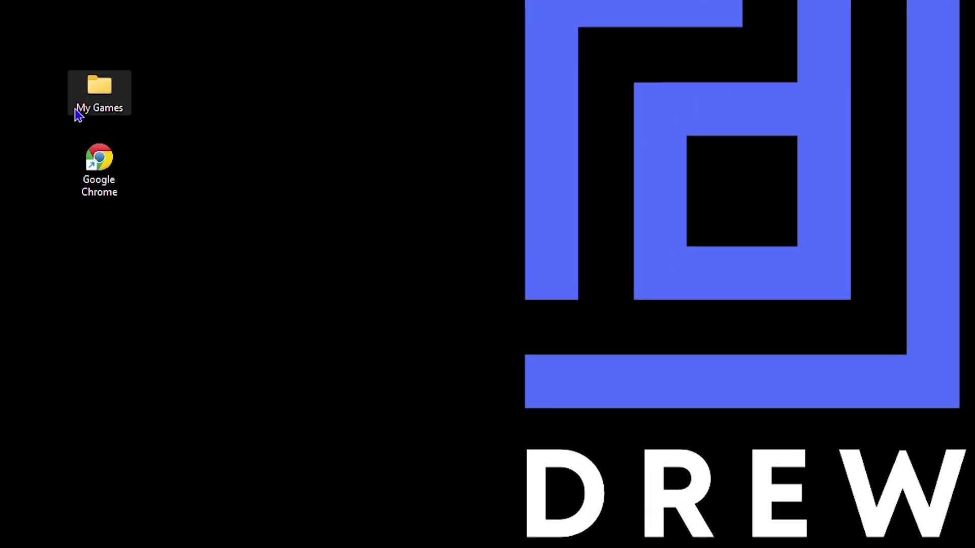
pyautogui.rightClick(98, 93)
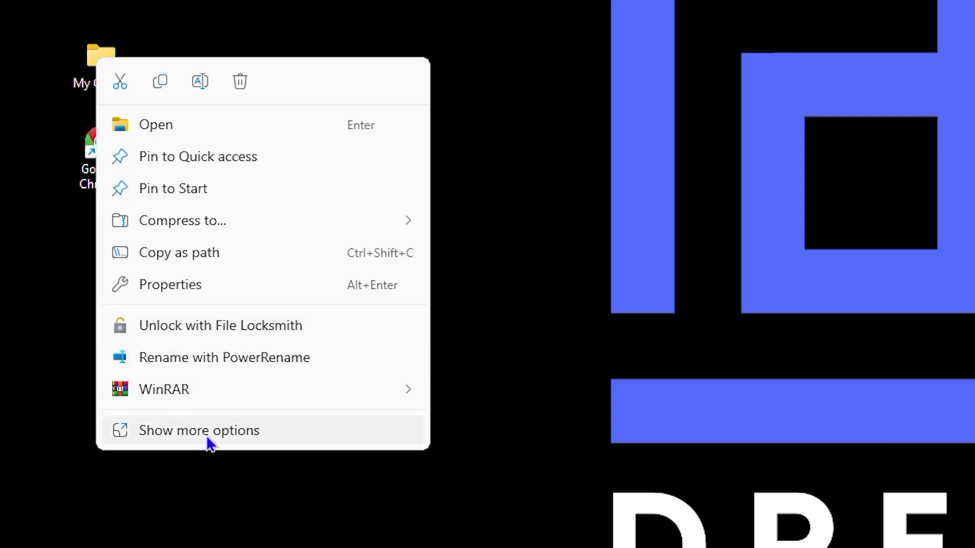
pyautogui.click(204, 431)
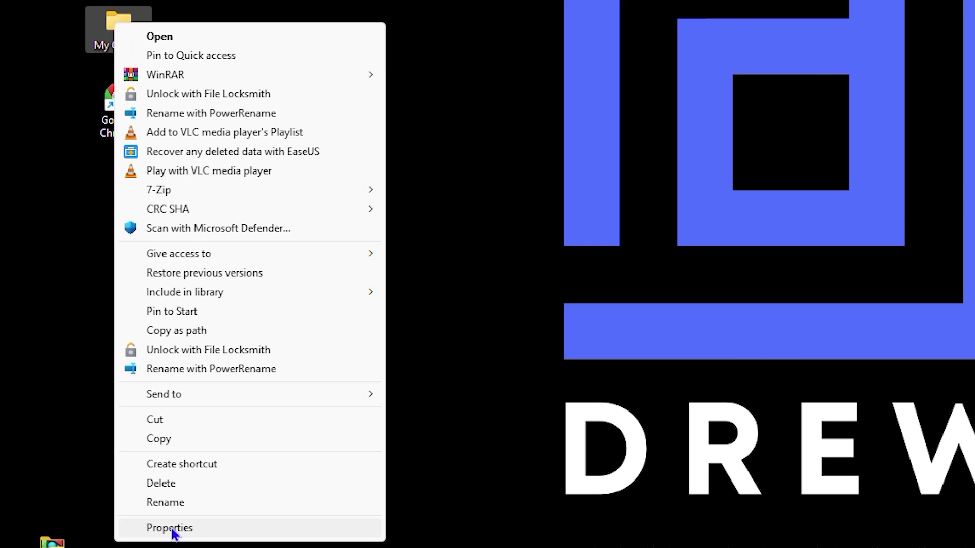
pyautogui.press('Escape')
pyautogui.rightClick(118, 21)
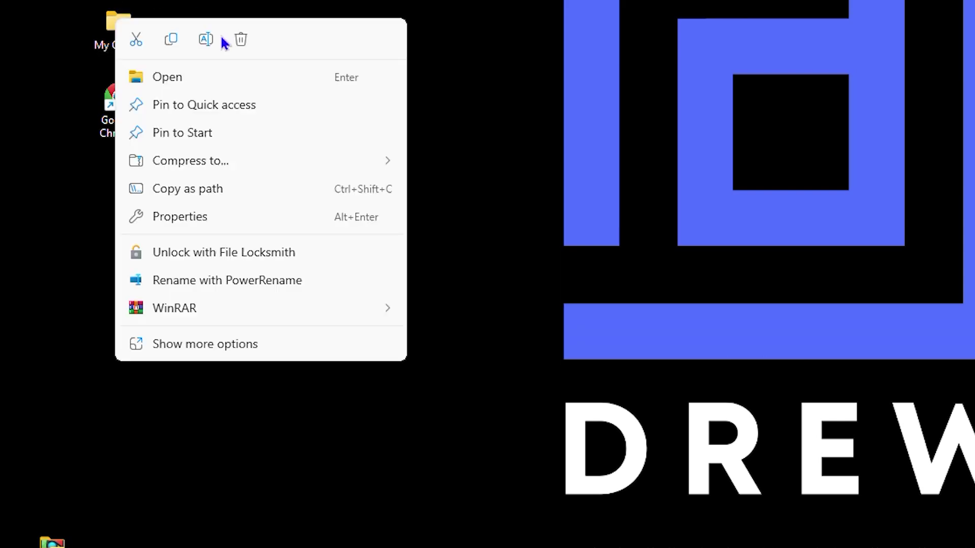
pyautogui.click(175, 216)
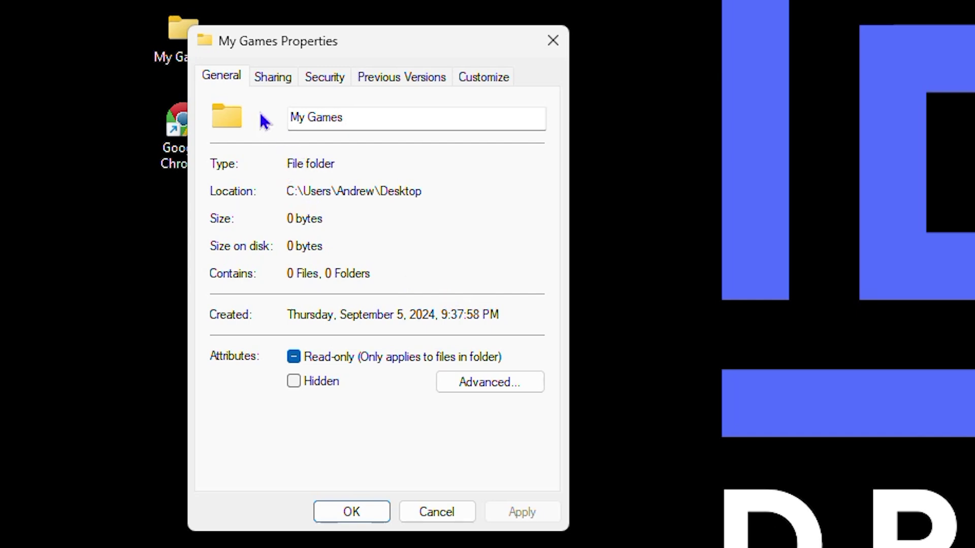
# On the Customize tab, set the folder icon to Desktop\icons\games_folder_file_10560.ico and apply it.
pyautogui.click(491, 82)
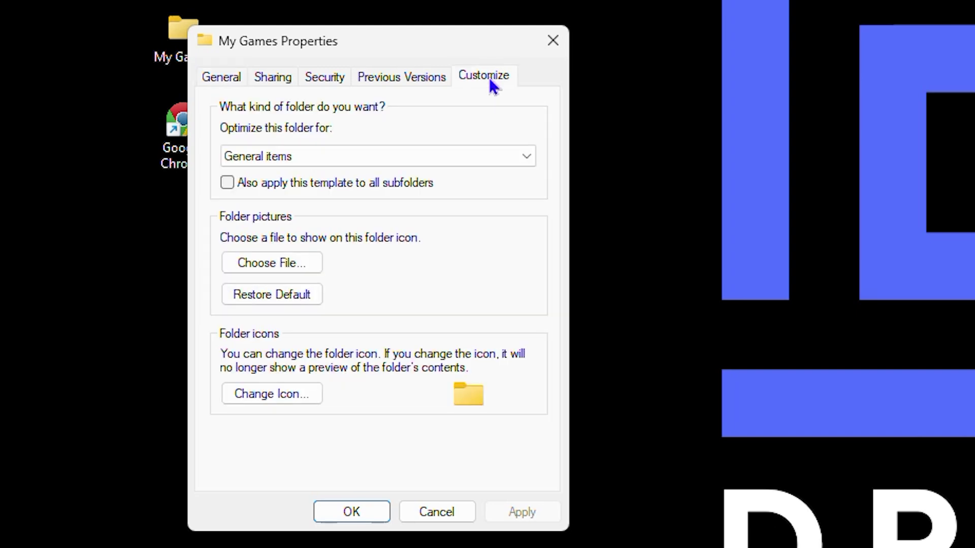
pyautogui.click(277, 394)
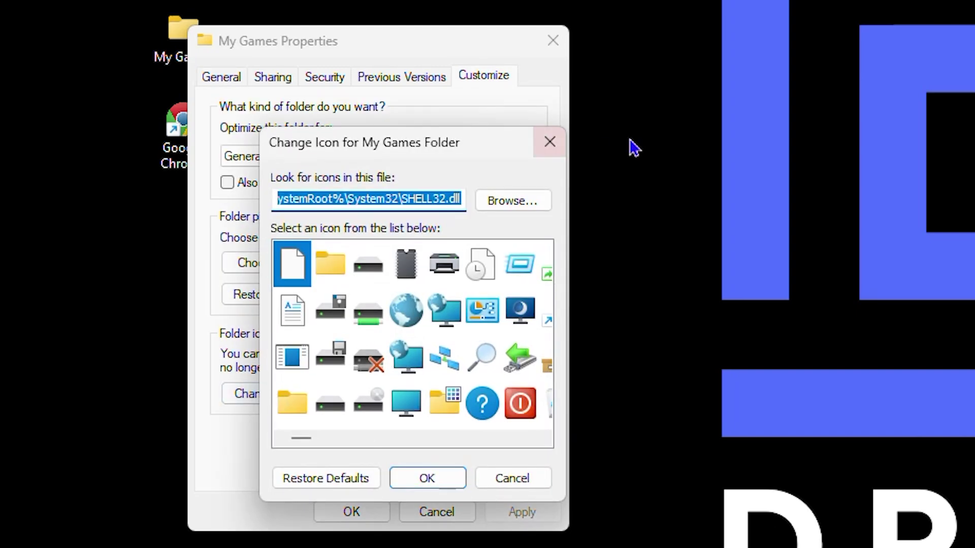
pyautogui.click(523, 203)
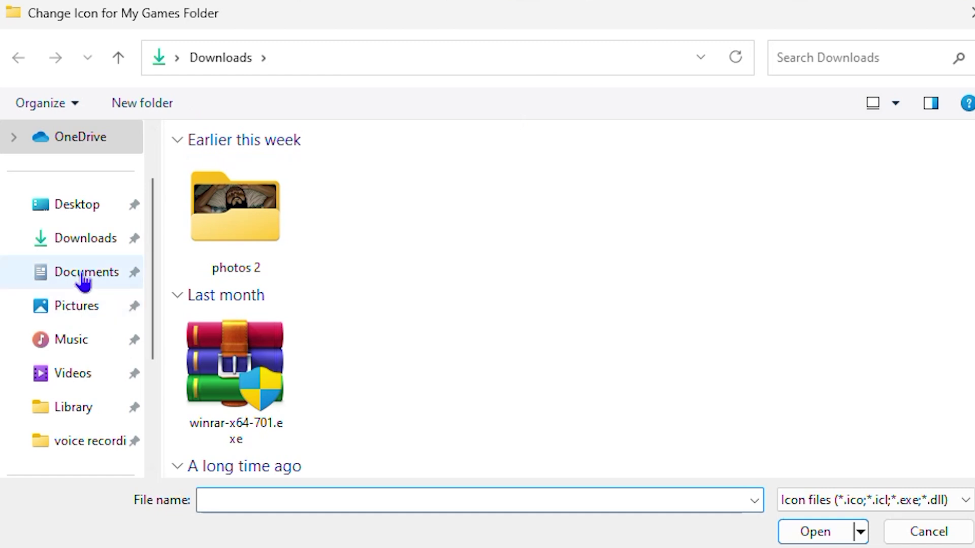
pyautogui.click(80, 210)
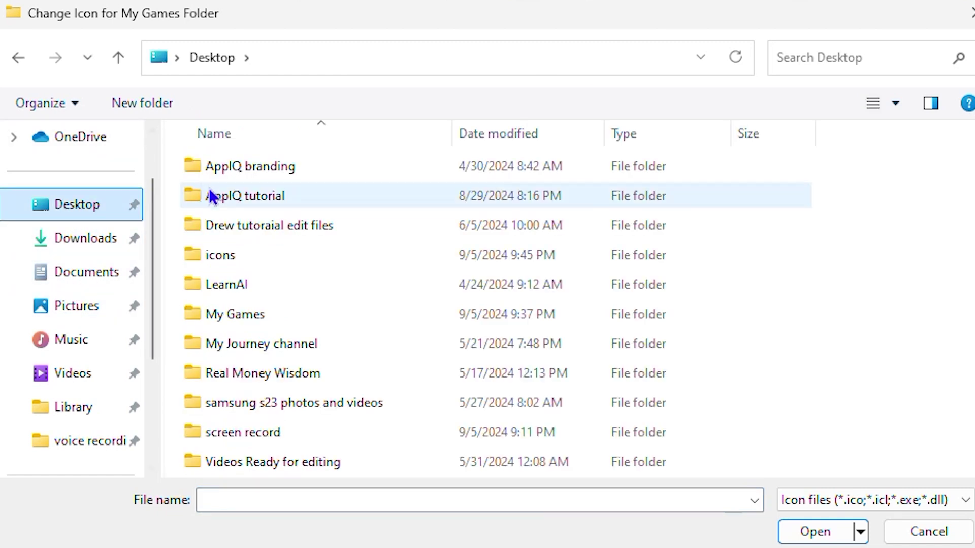
pyautogui.doubleClick(235, 256)
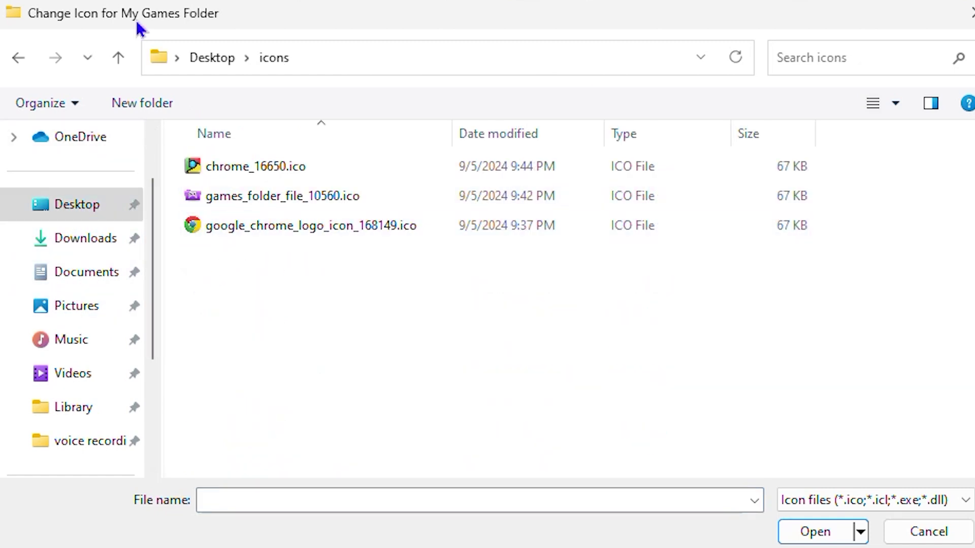
pyautogui.click(258, 198)
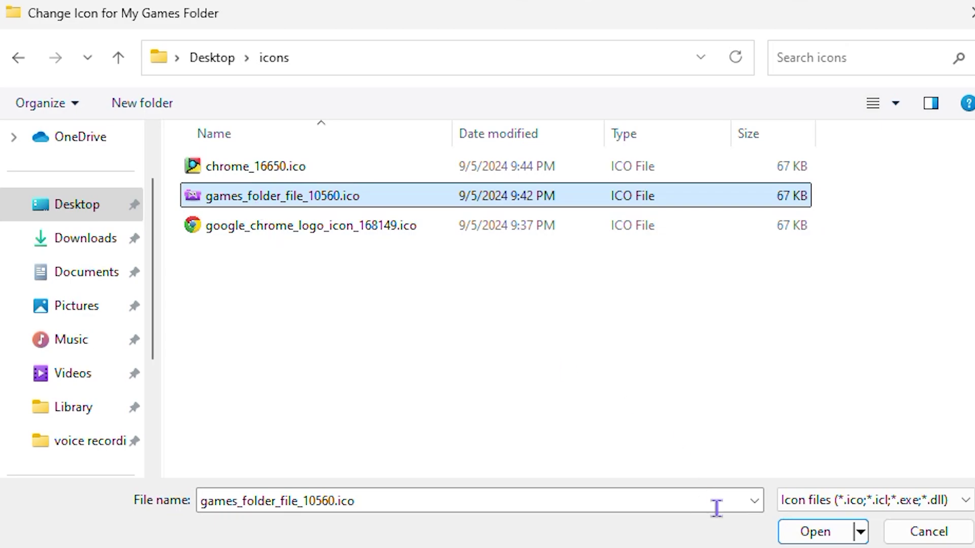
pyautogui.click(798, 533)
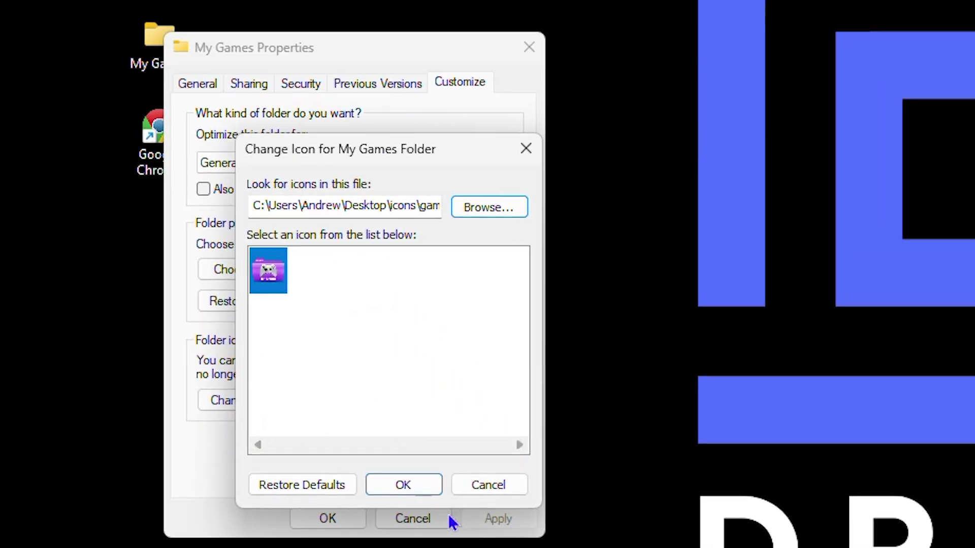
pyautogui.click(398, 493)
pyautogui.click(510, 518)
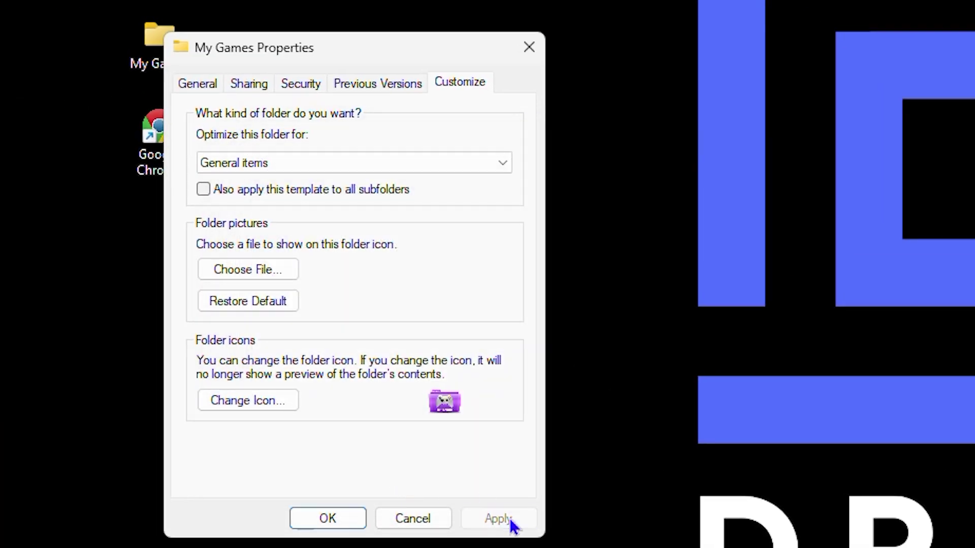
pyautogui.click(327, 520)
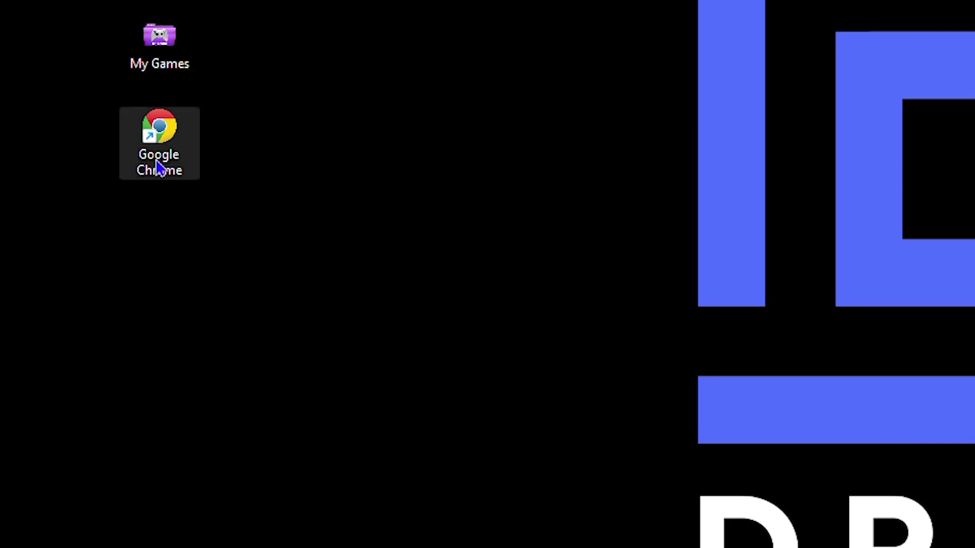
# Cancel the accidental shortcut drag and open the Google Chrome shortcut's Properties.
pyautogui.moveTo(159, 167); pyautogui.dragTo(148, 196)
pyautogui.press('Escape')
pyautogui.rightClick(176, 154)
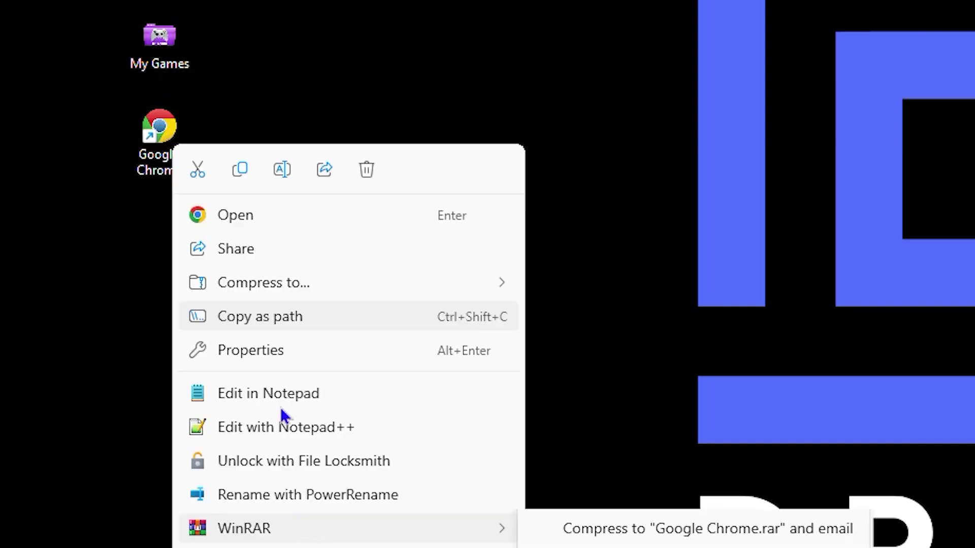
pyautogui.click(279, 349)
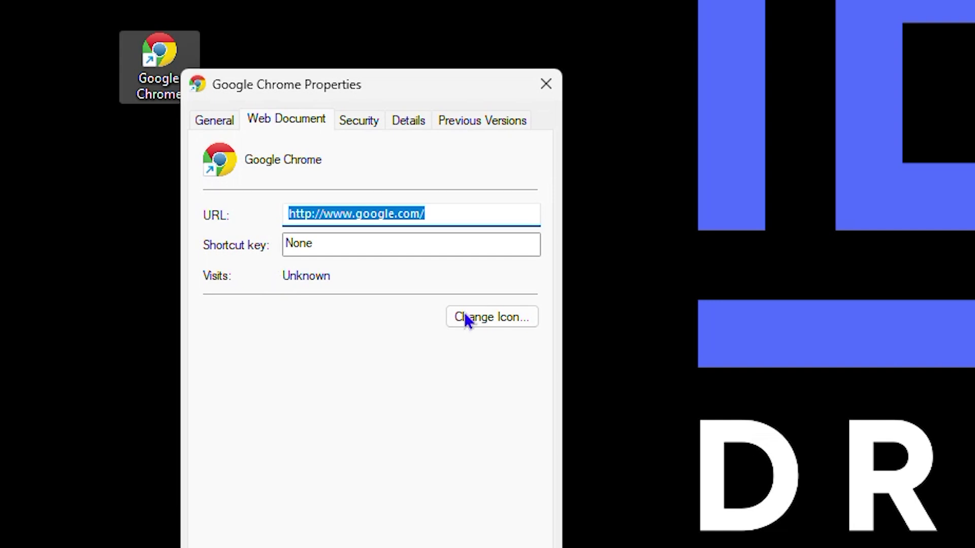
# Change the shortcut's icon to Desktop\icons\chrome_16650.ico and apply it.
pyautogui.click(504, 315)
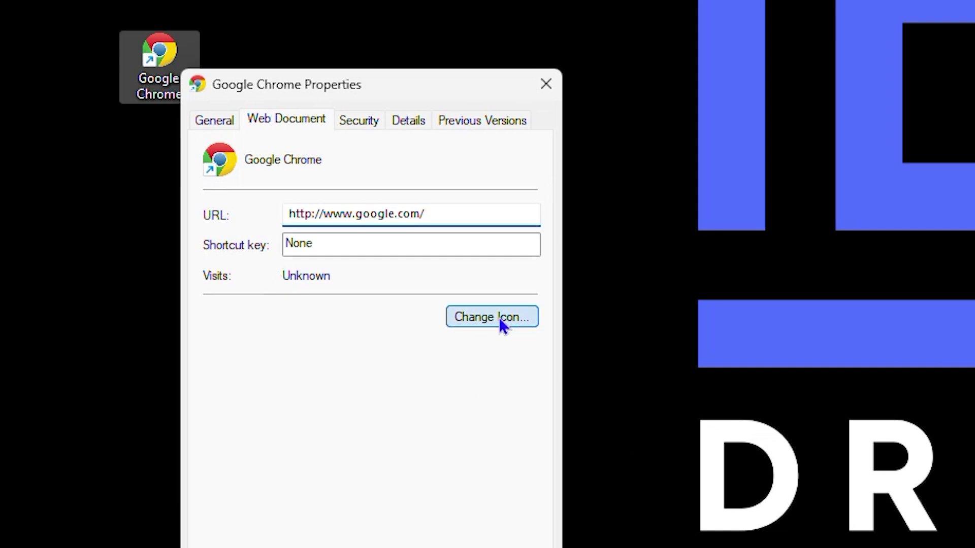
pyautogui.click(496, 244)
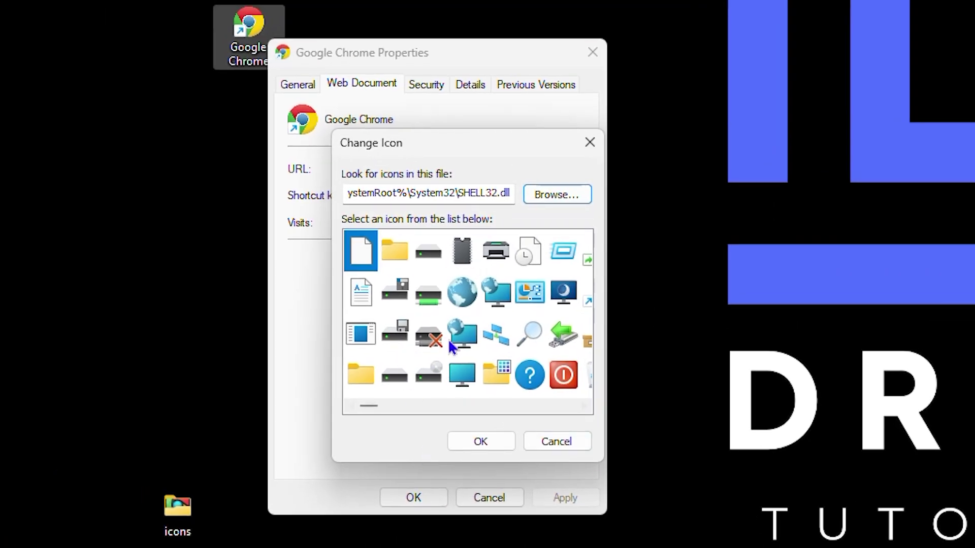
pyautogui.scroll(-10, 451, 347)
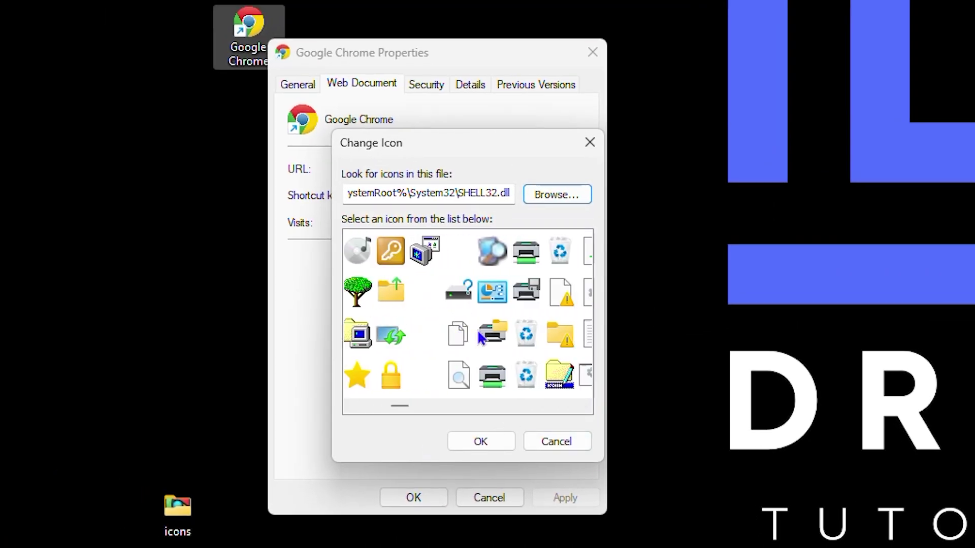
pyautogui.scroll(-3, 479, 326)
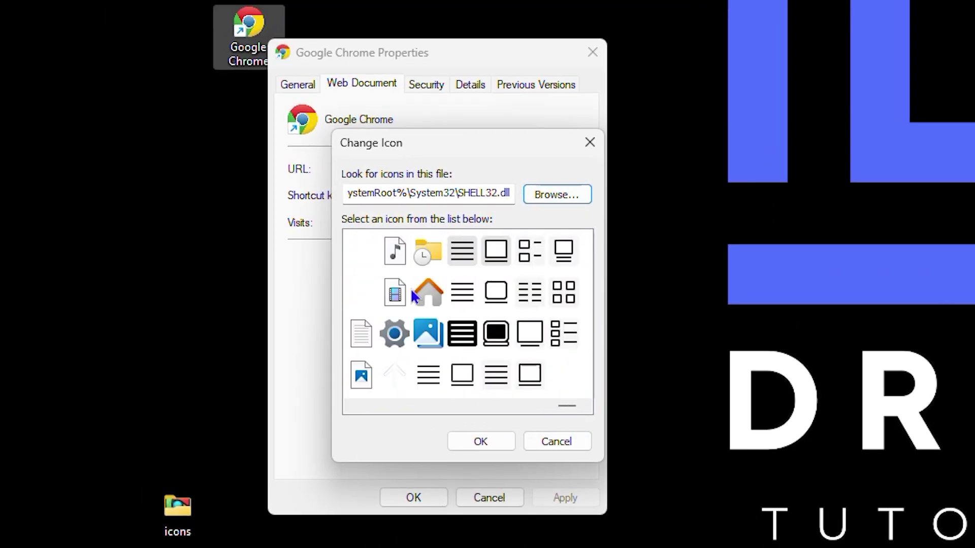
pyautogui.click(556, 199)
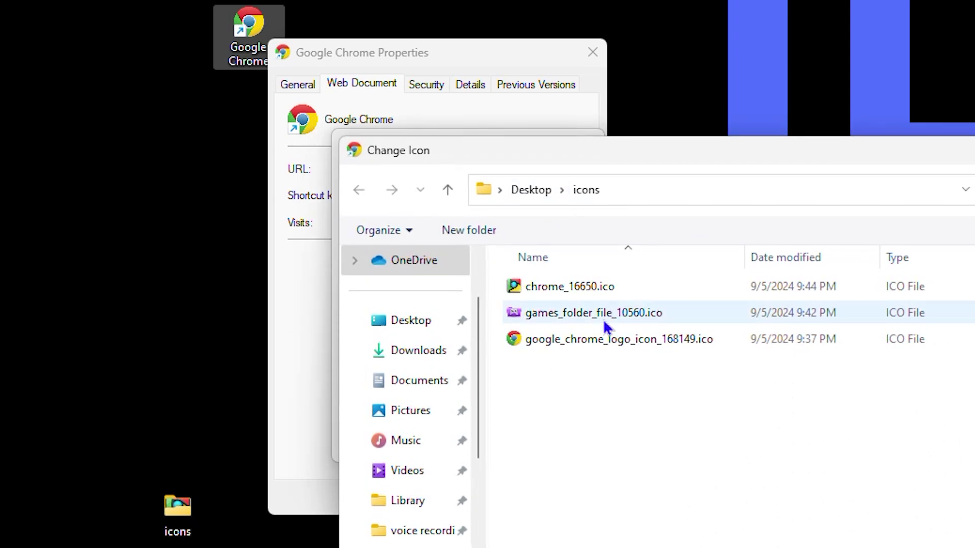
pyautogui.click(559, 286)
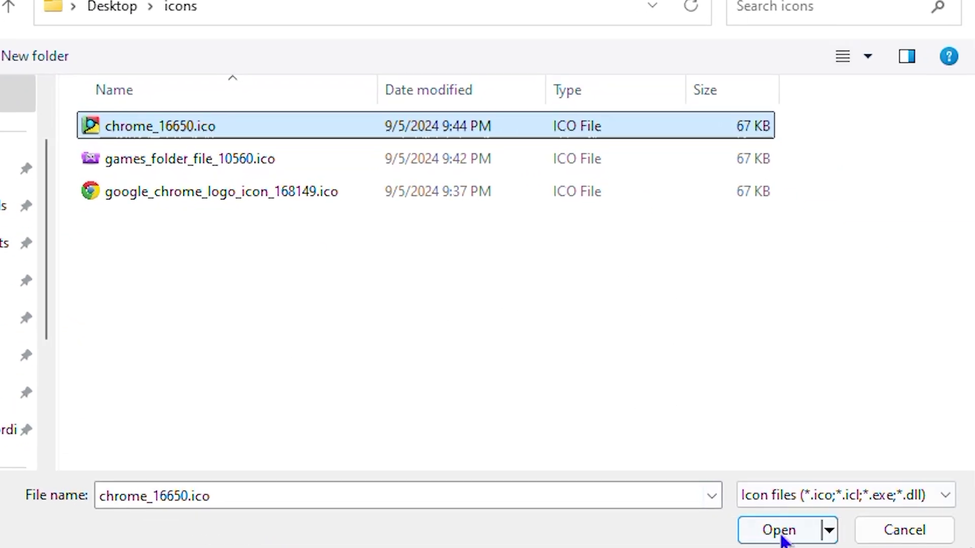
pyautogui.click(780, 531)
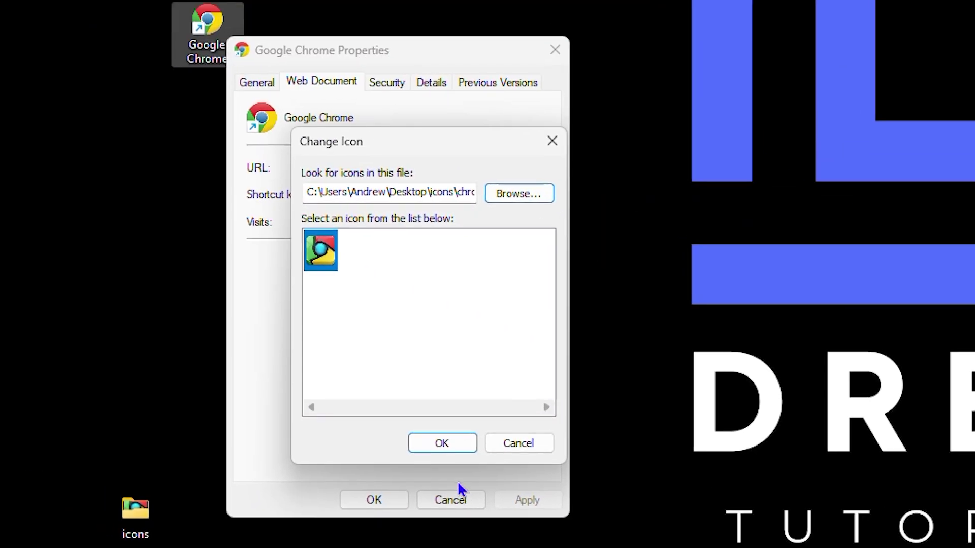
pyautogui.click(440, 443)
pyautogui.click(527, 499)
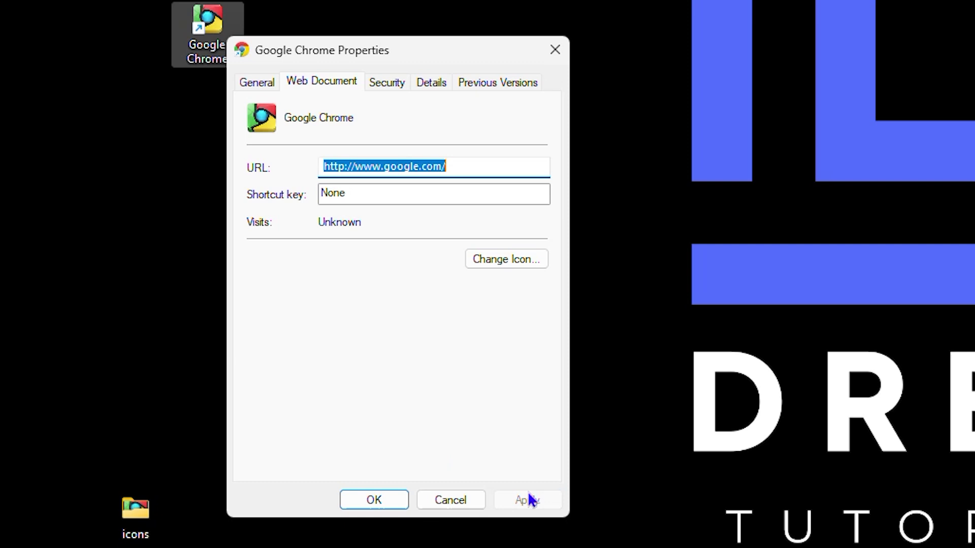
pyautogui.click(405, 499)
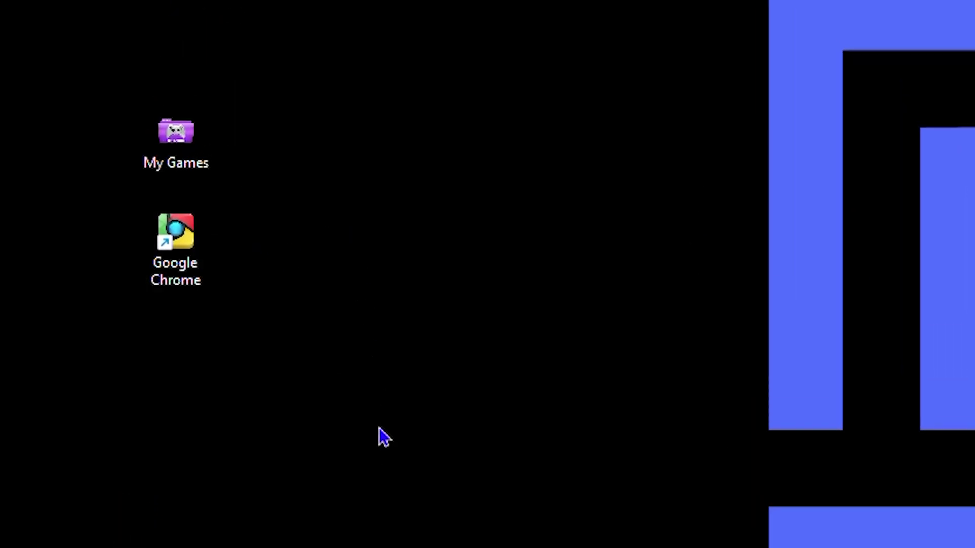